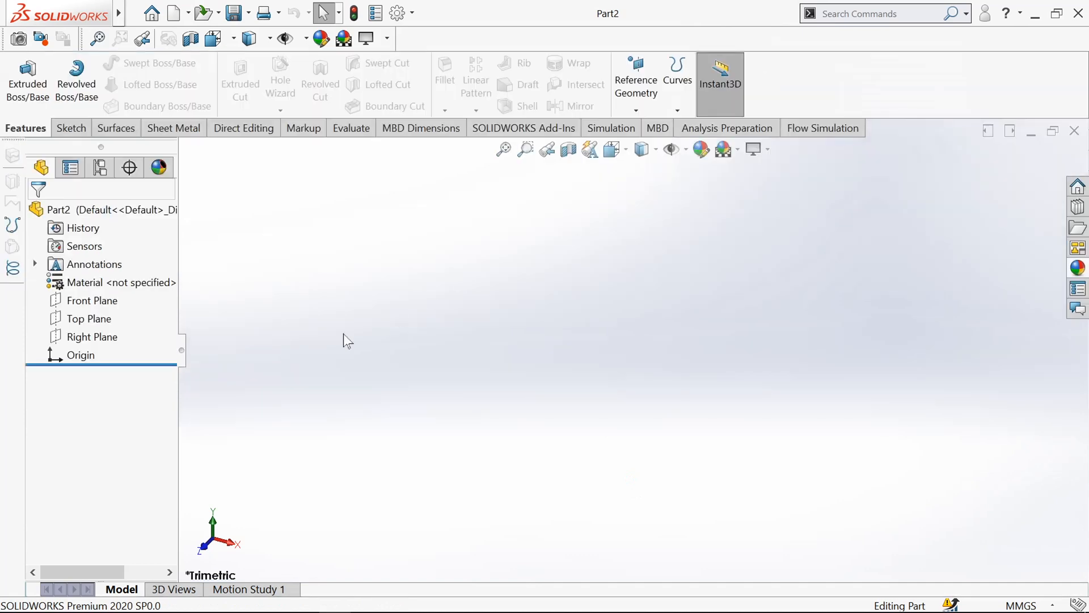
Start a new sketch on the Front Plane
click(69, 128)
click(4, 81)
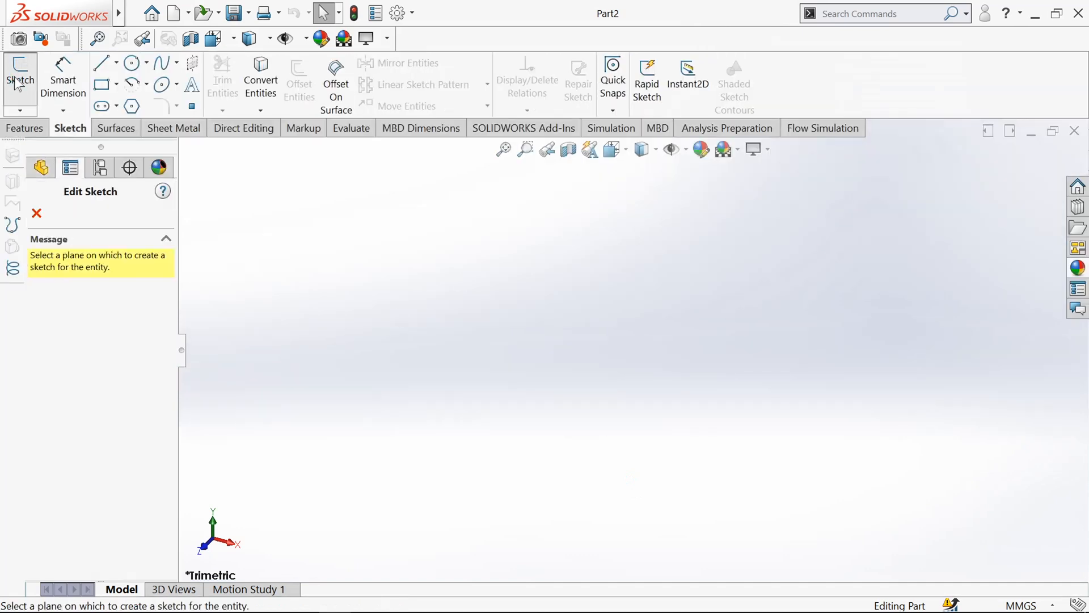
click(458, 214)
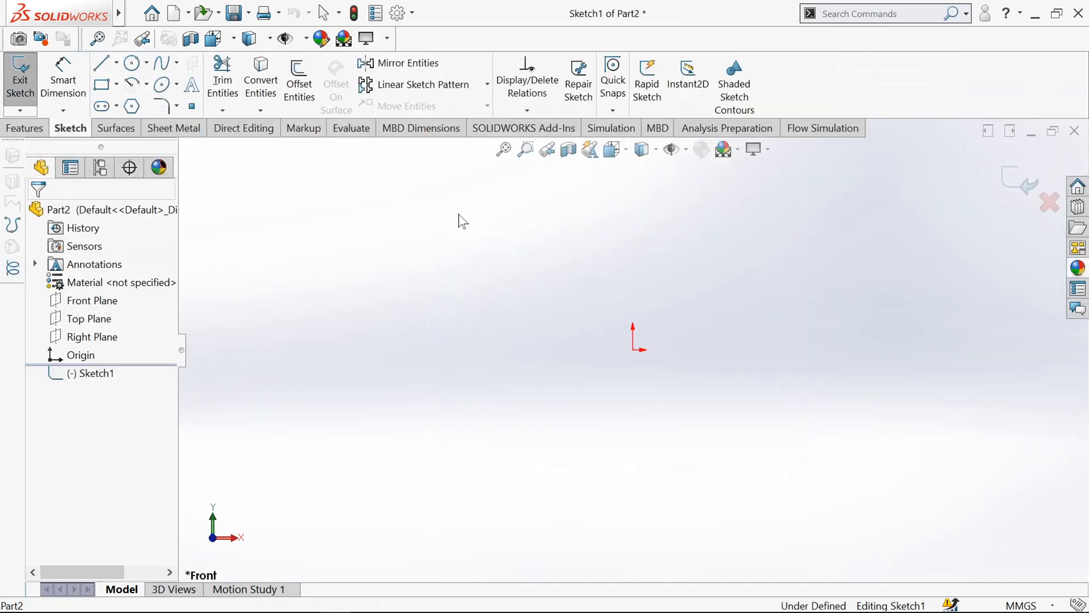
Sketch two concentric circles centred on the origin with radii of about 54 mm and 28 mm
click(133, 64)
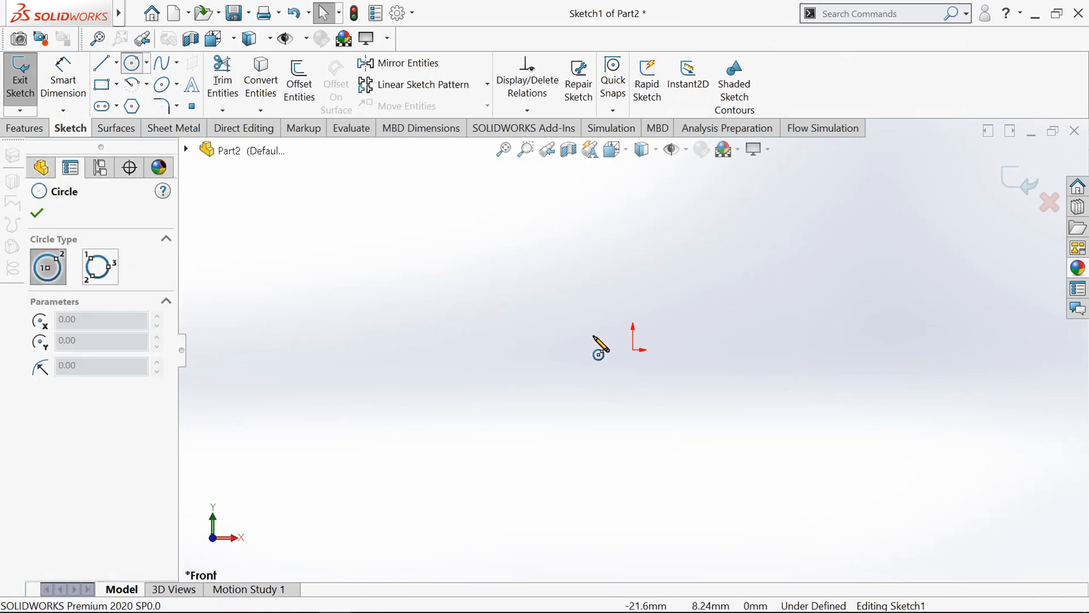
click(633, 349)
click(645, 457)
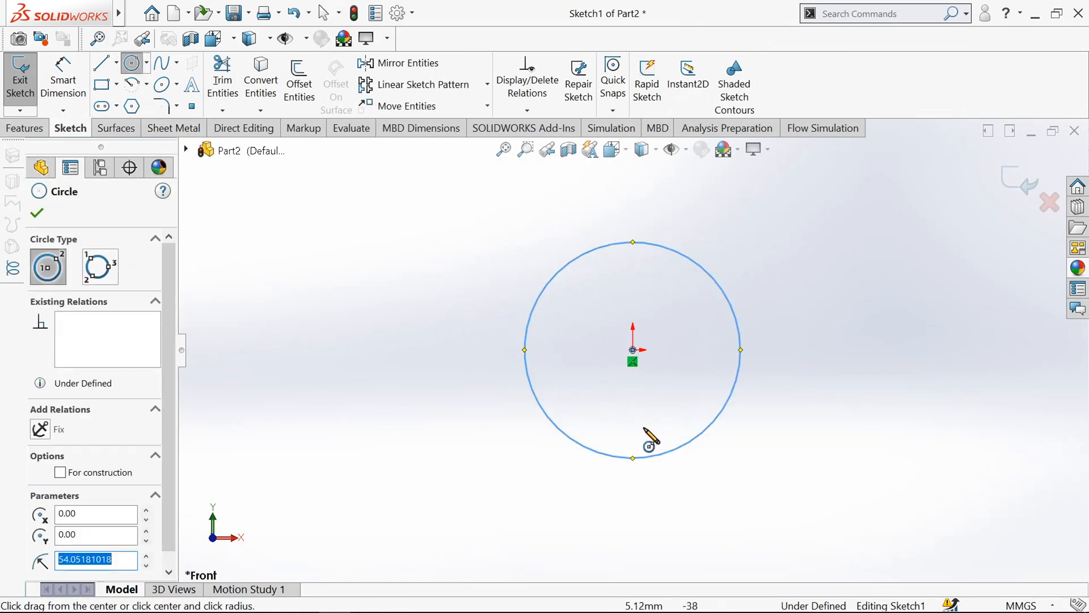
click(633, 350)
click(672, 394)
Sketch two concentric circles about 186 mm to the right of the origin, level with it, with radii of about 31 mm and 16 mm
scroll(675, 404, up, 4)
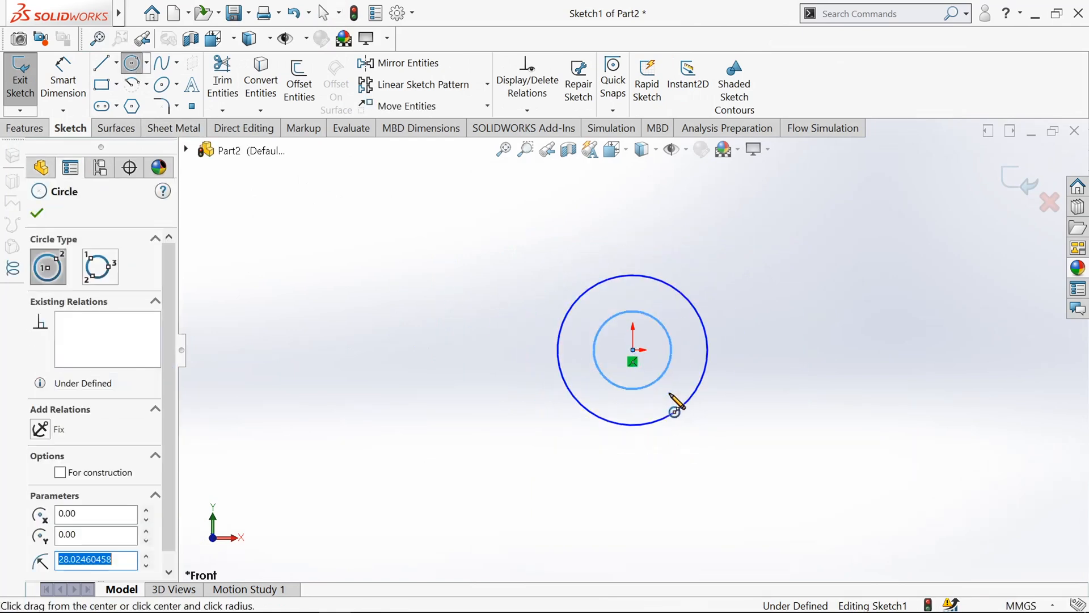
scroll(806, 352, down, 3)
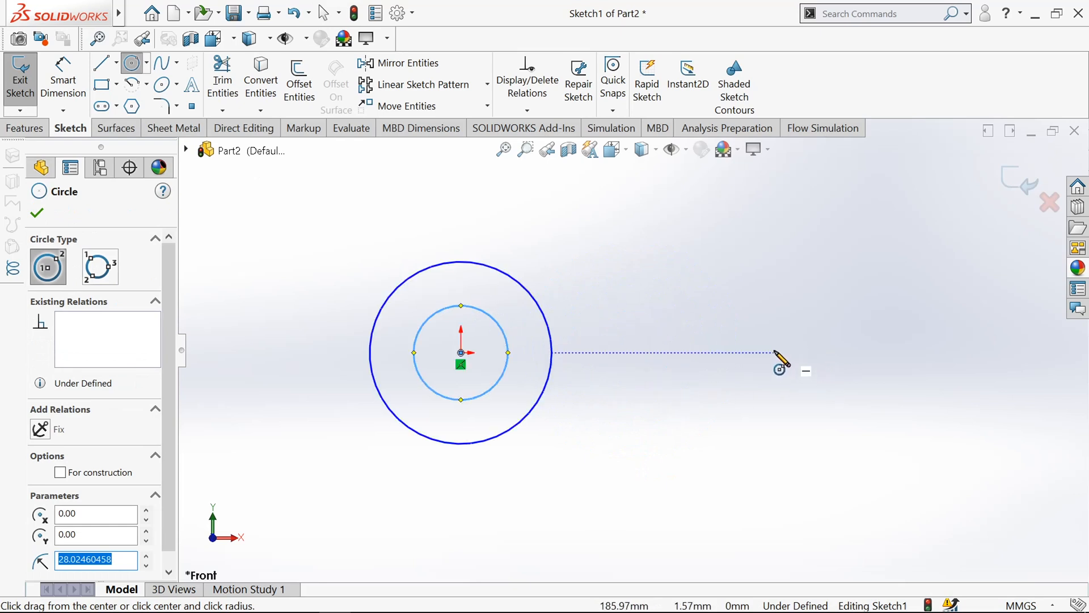
click(775, 352)
click(797, 400)
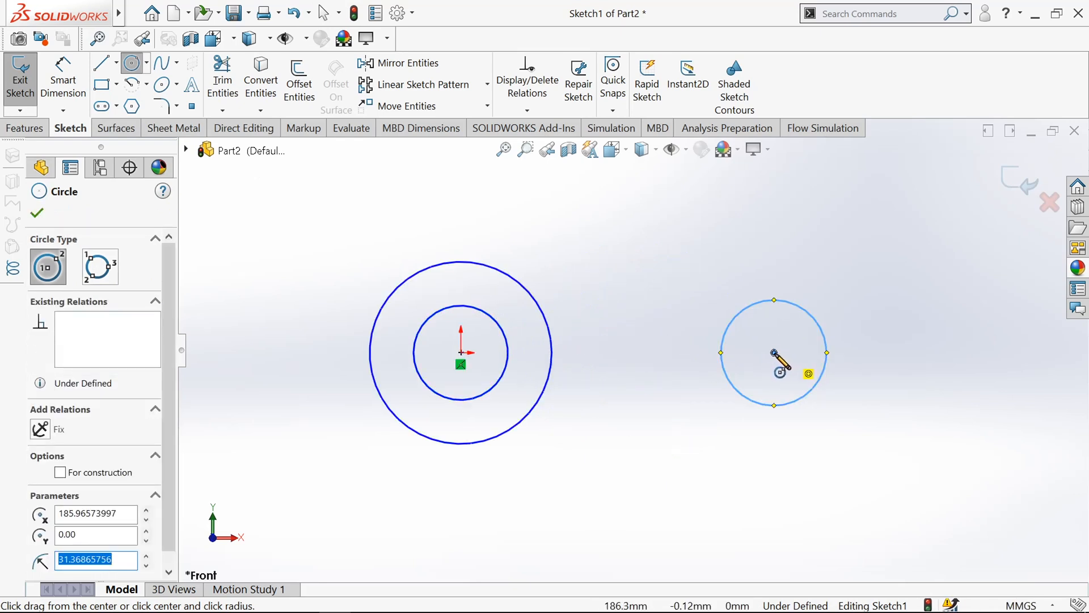
click(774, 353)
click(793, 372)
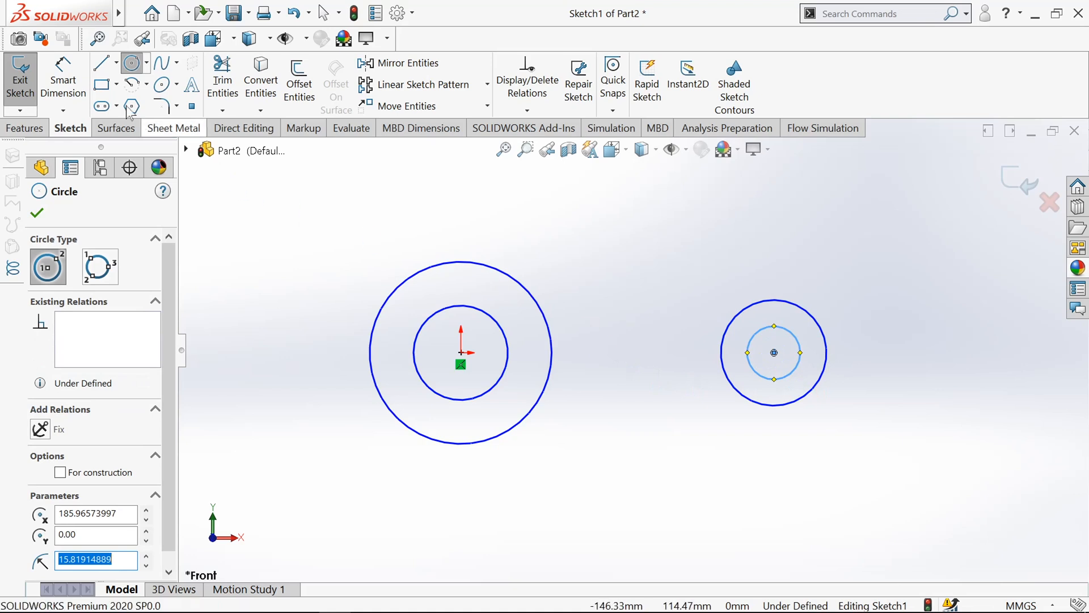
Sketch outward-facing semicircular arcs concentric with the circle pairs, about 74 mm radius around the origin and about 54 mm around the right-hand pair
click(134, 85)
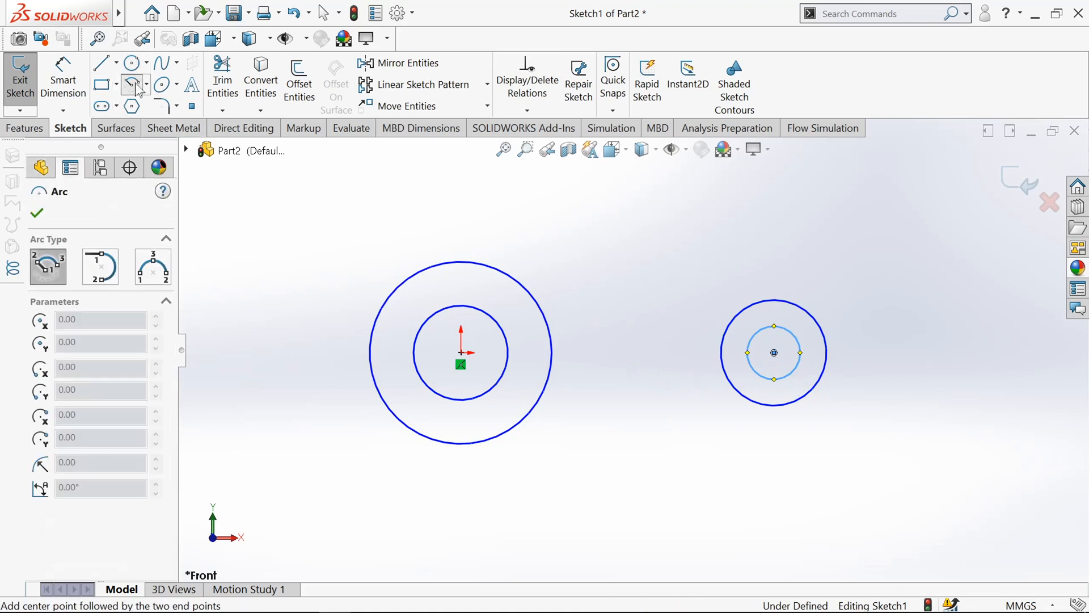
click(460, 352)
click(460, 229)
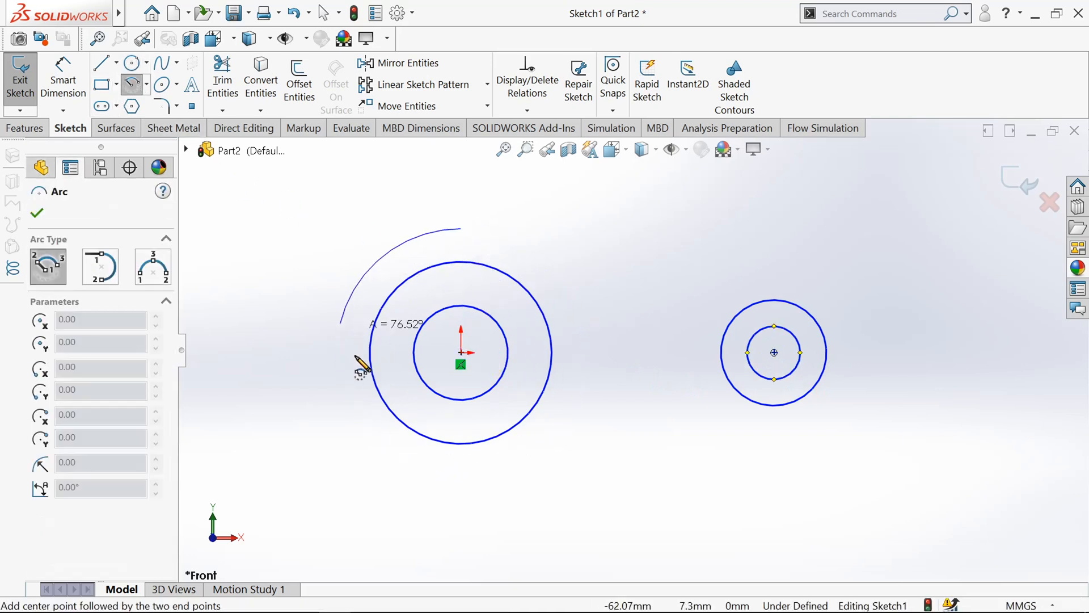
click(460, 476)
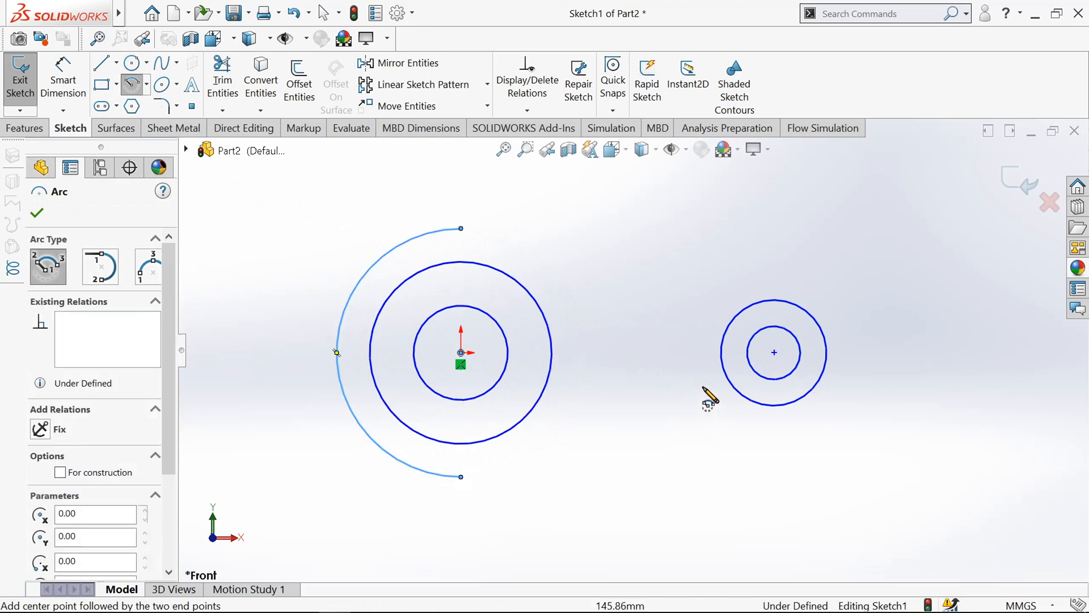
click(773, 352)
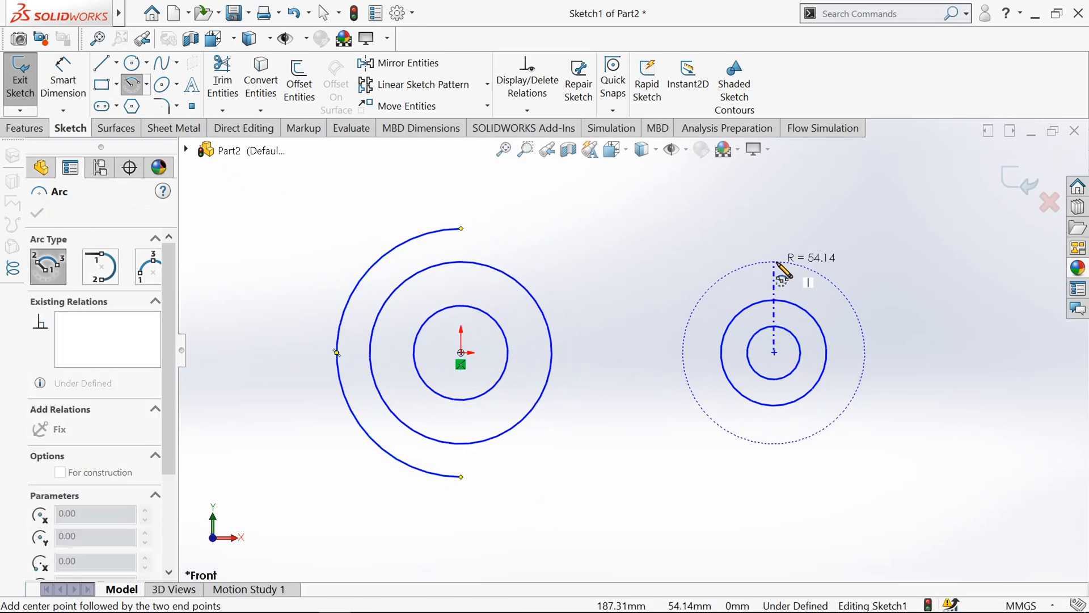
click(774, 261)
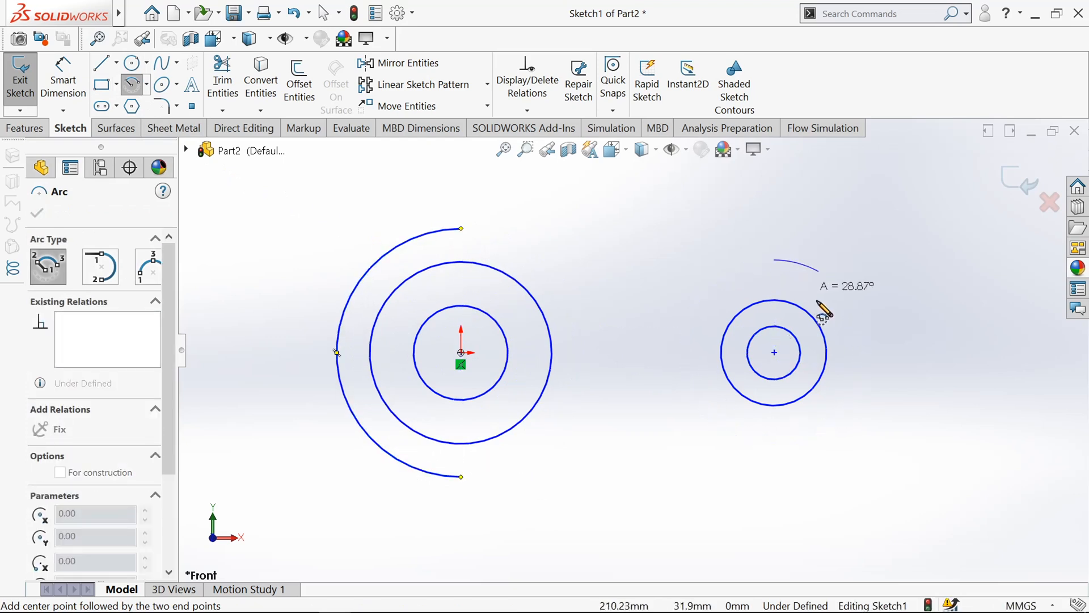
click(775, 446)
key(Escape)
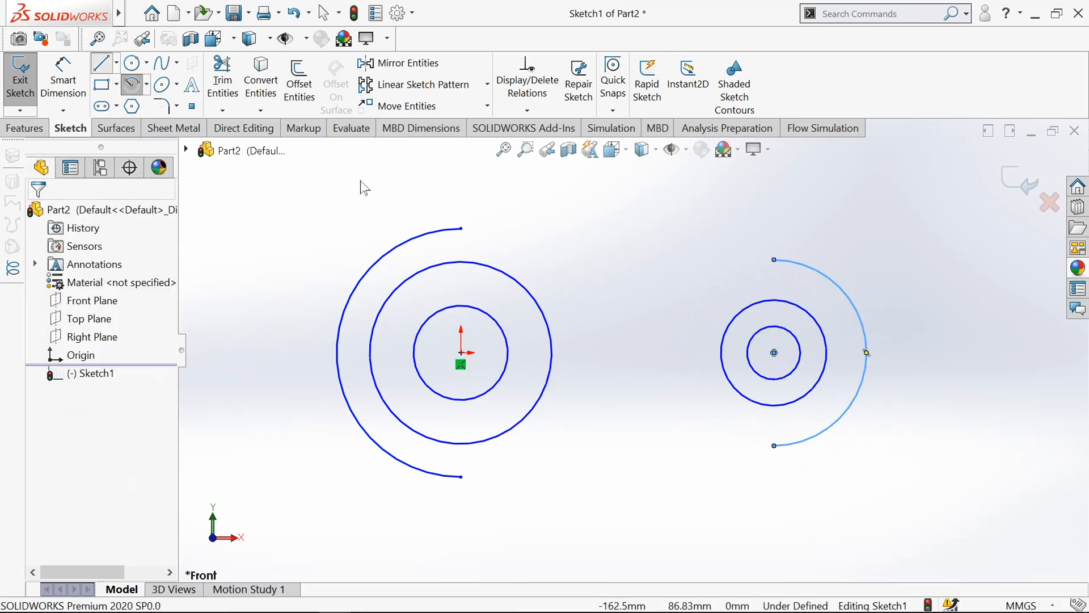
Connect the upper endpoints and the lower endpoints of the two outer arcs with straight lines
key(l)
click(460, 228)
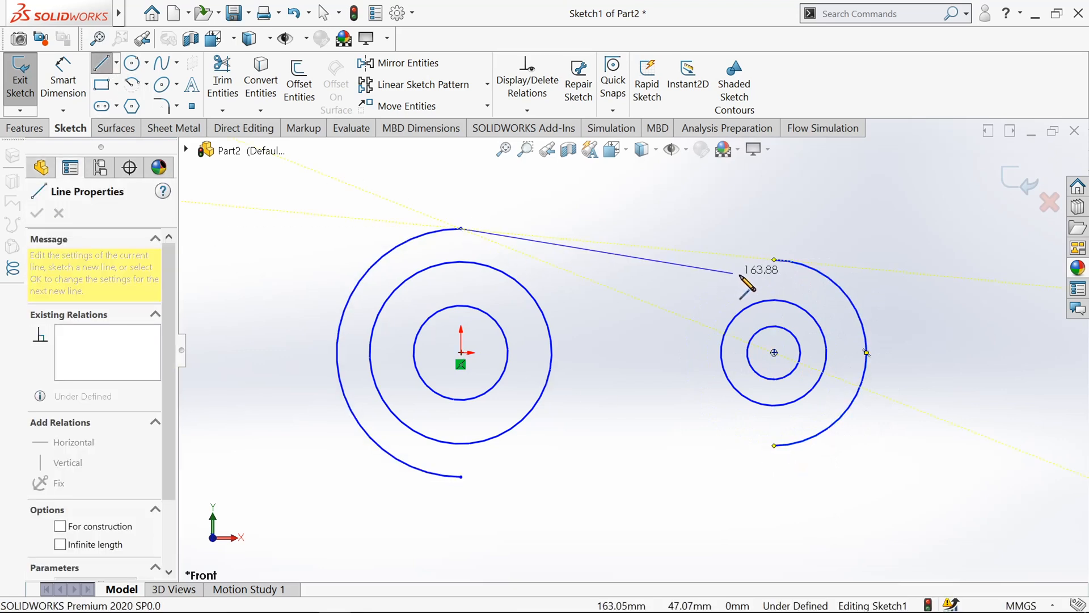
double_click(774, 260)
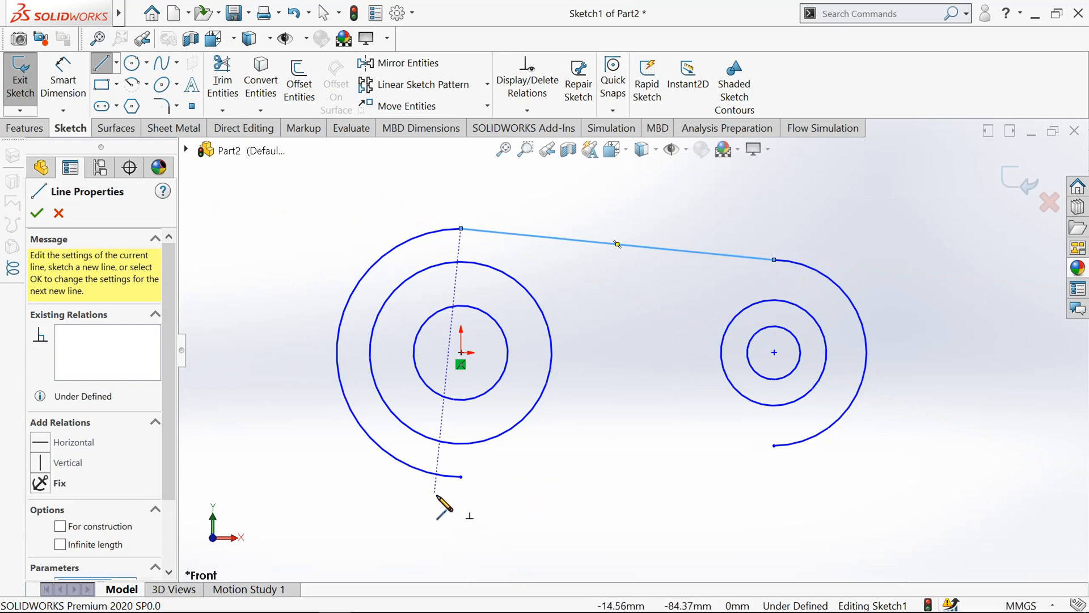
click(461, 476)
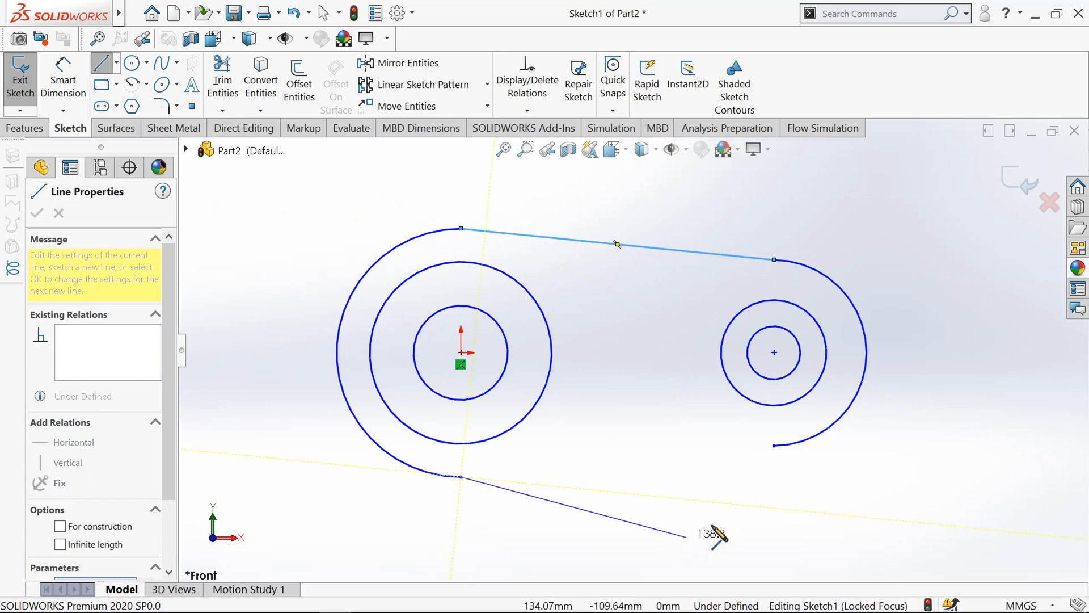
double_click(775, 446)
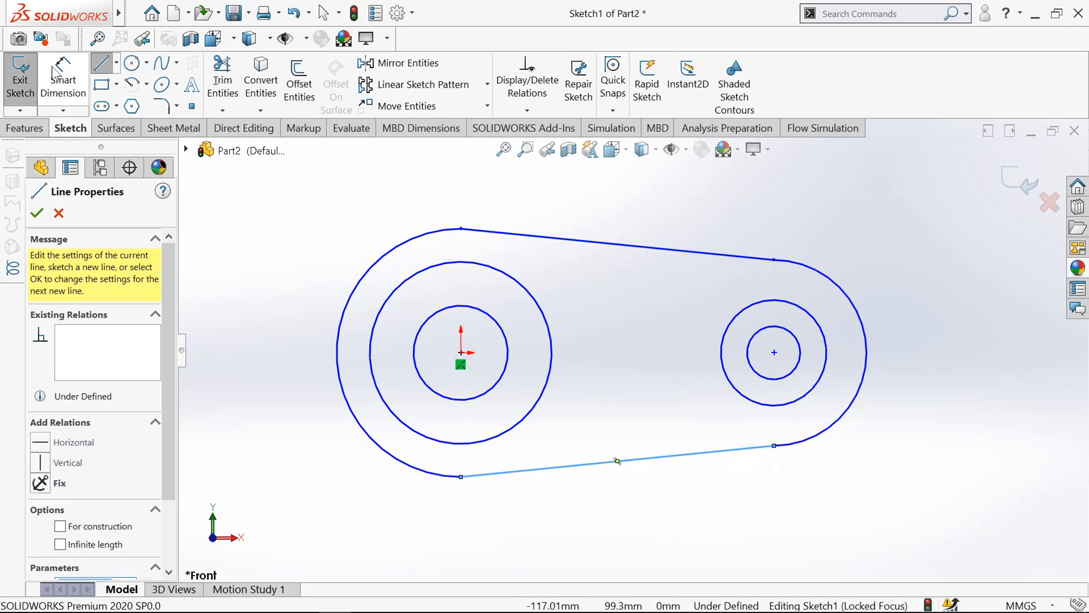
Dimension the left outer arc with a radius of 40 mm
click(82, 96)
click(377, 267)
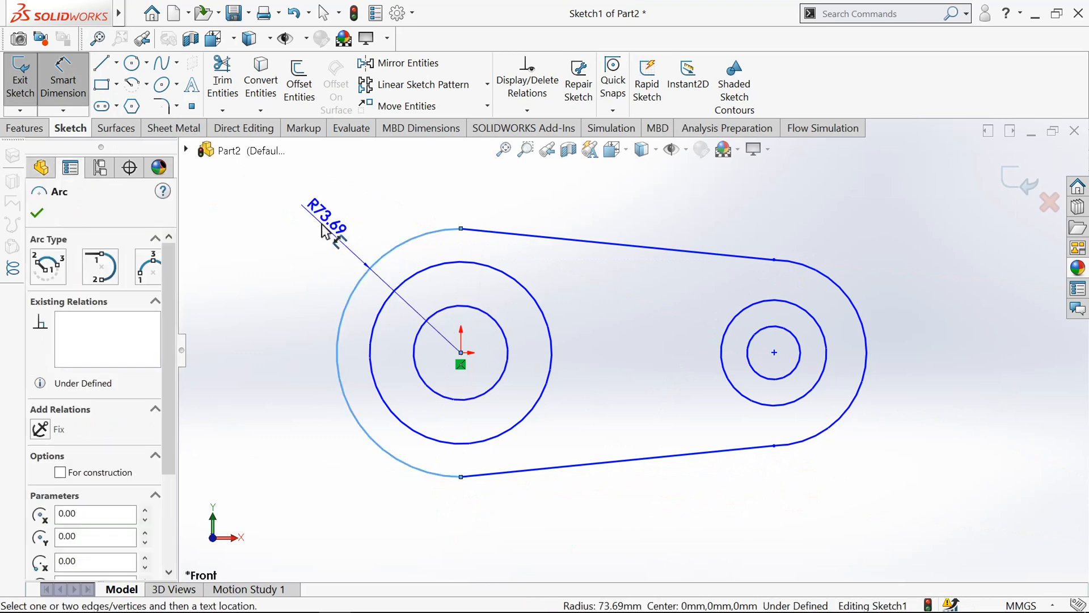
click(315, 219)
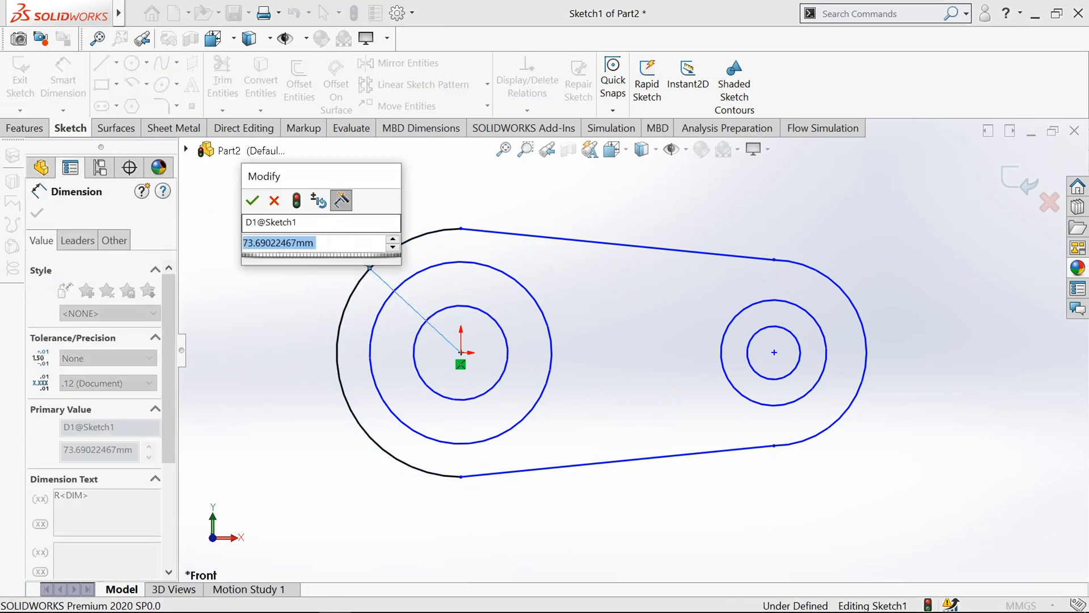
text(40)
key(Return)
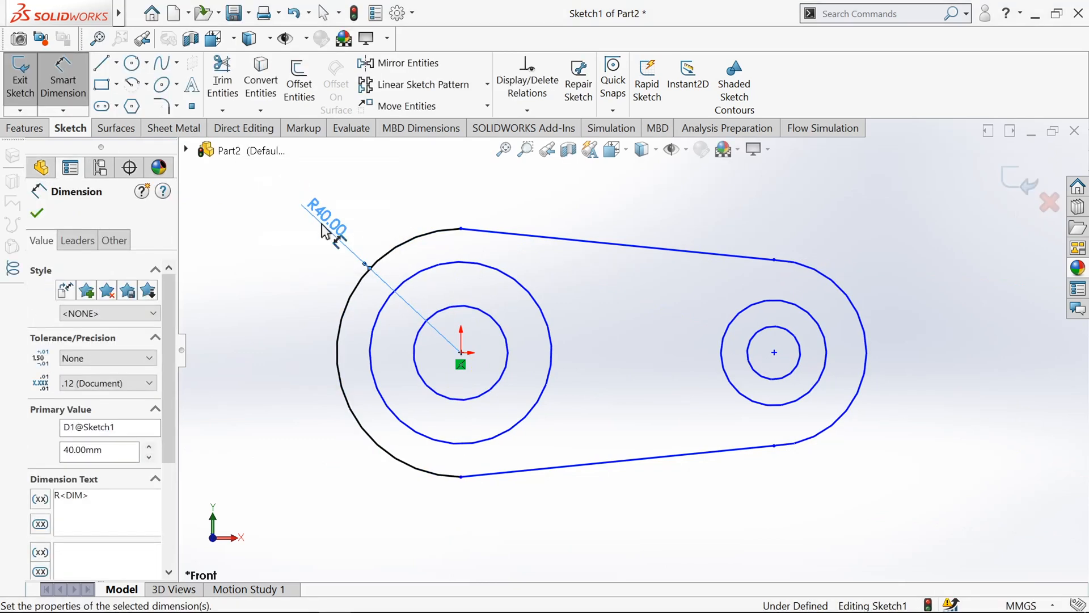
Dimension the two circles at the origin with diameters of 60 mm for the larger and 40 mm for the smaller
click(419, 279)
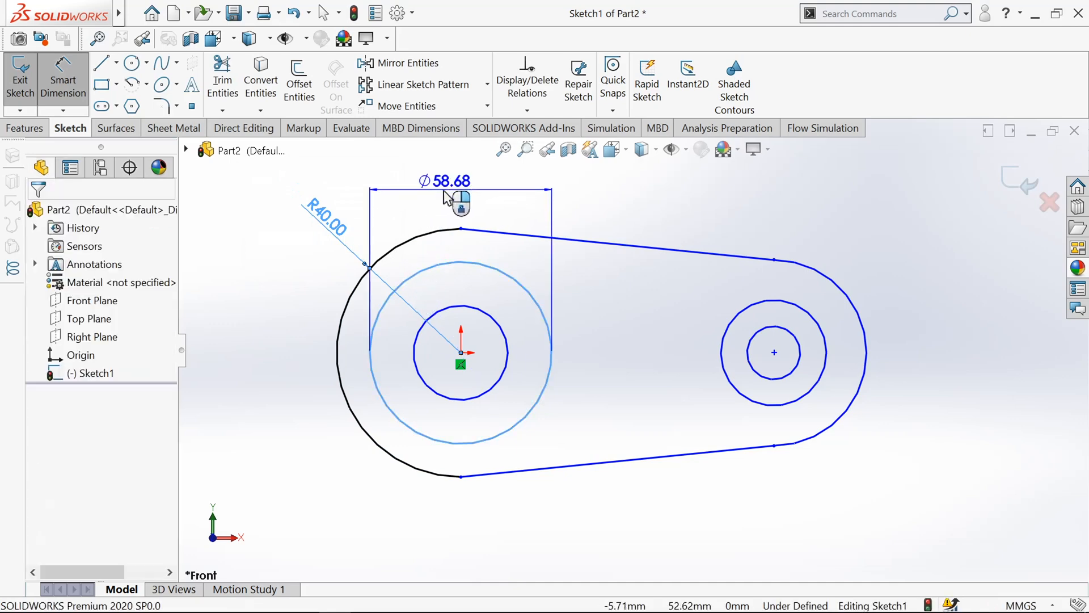
click(457, 194)
text(60)
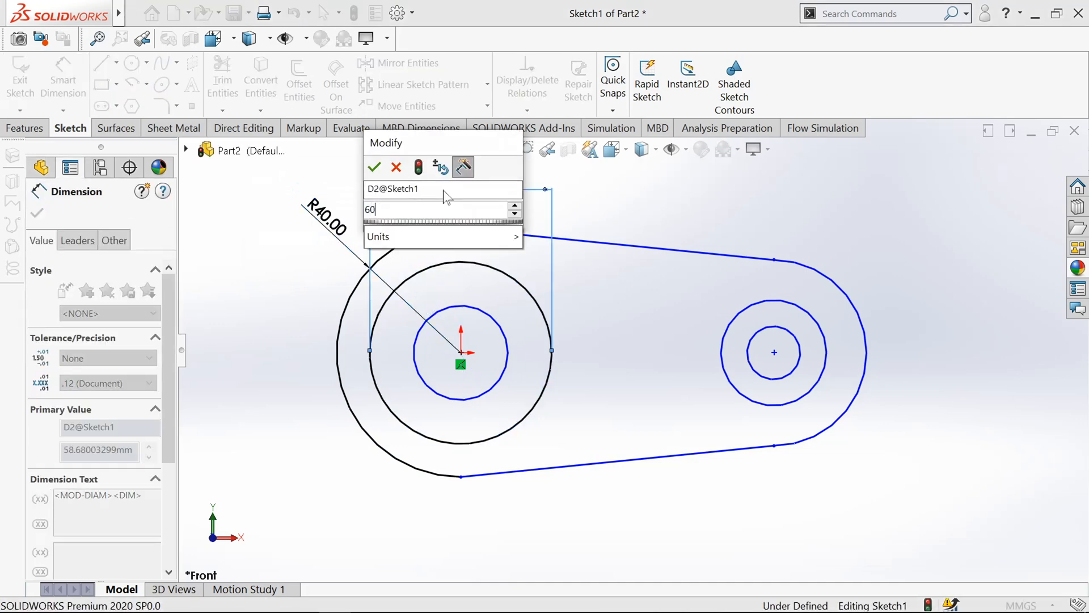
key(Return)
scroll(445, 353, down, 2)
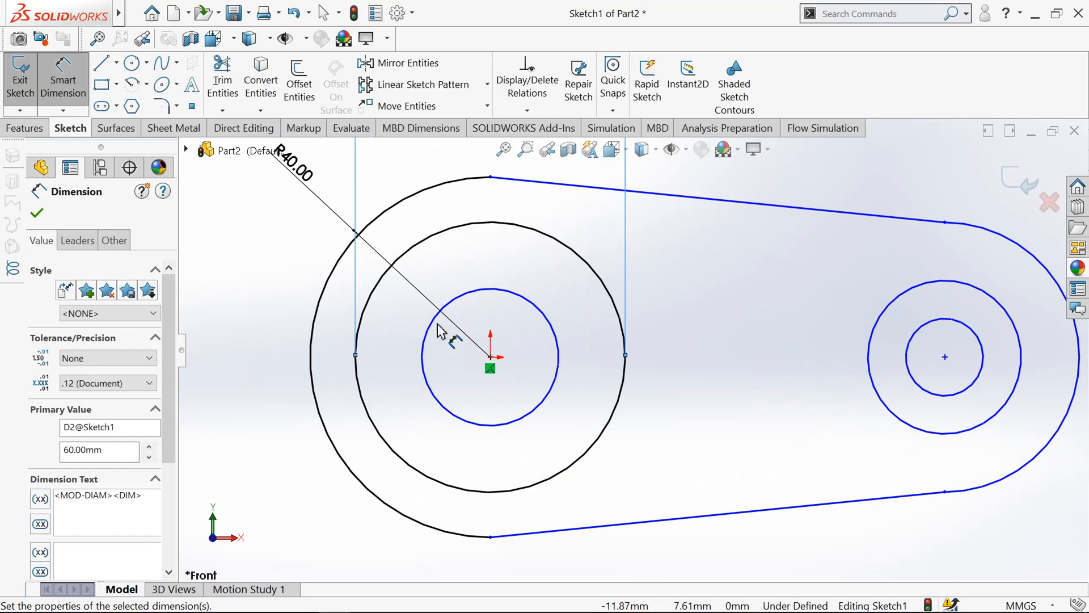
click(433, 333)
click(267, 364)
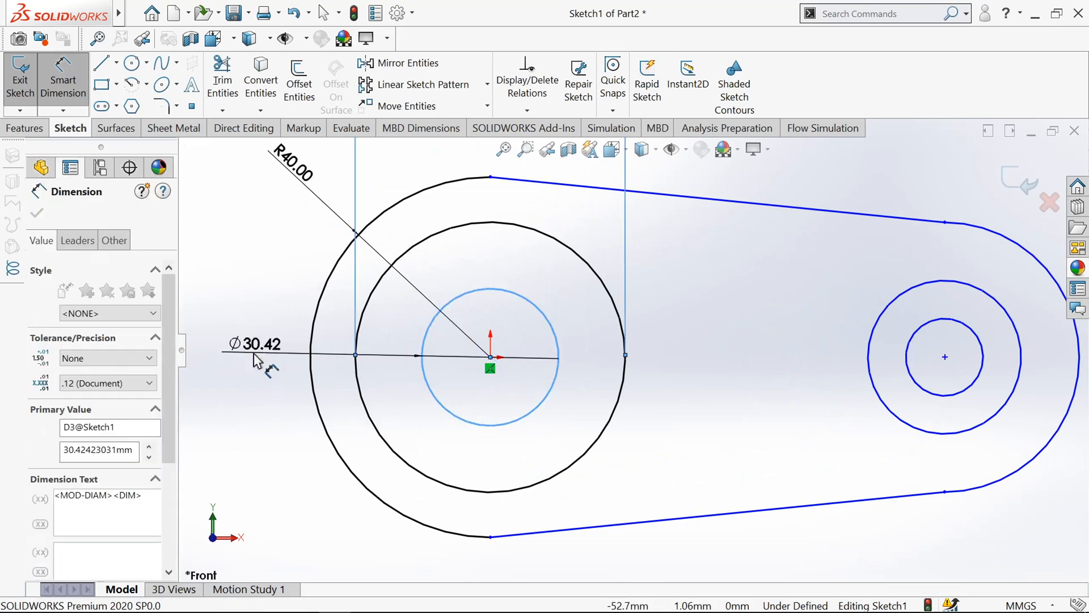
text(40)
key(Return)
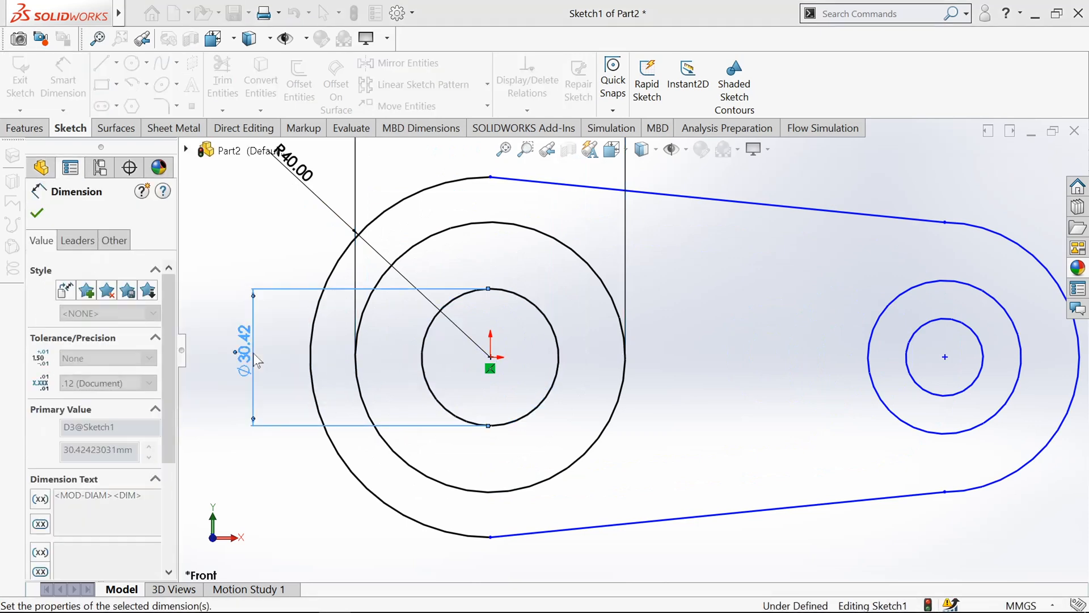
Dimension the right outer arc with a radius of 20 mm
key(f)
scroll(976, 375, down, 3)
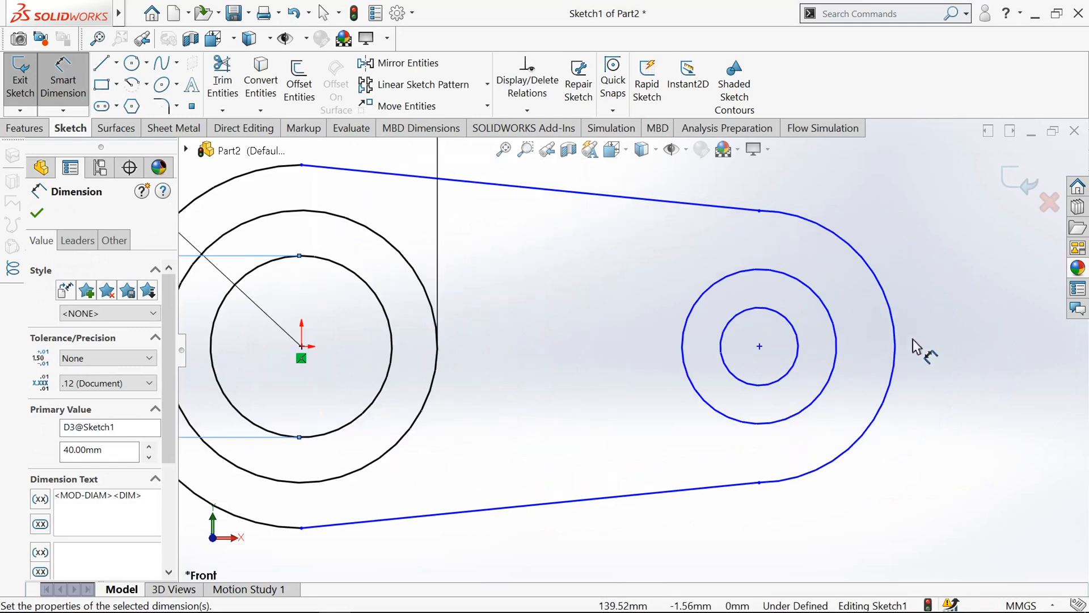
click(881, 287)
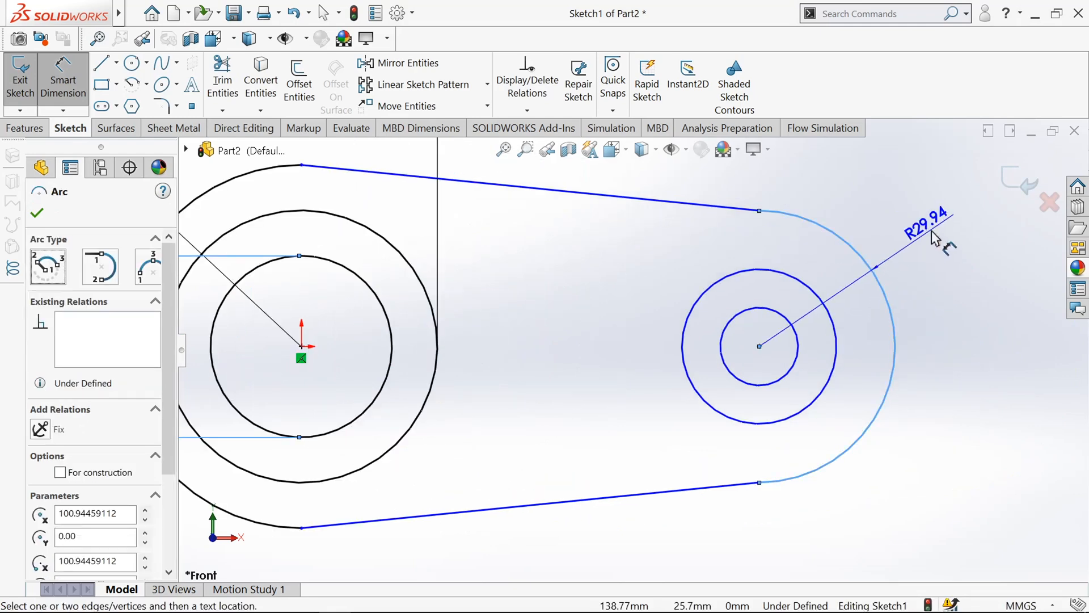
click(935, 238)
text(20)
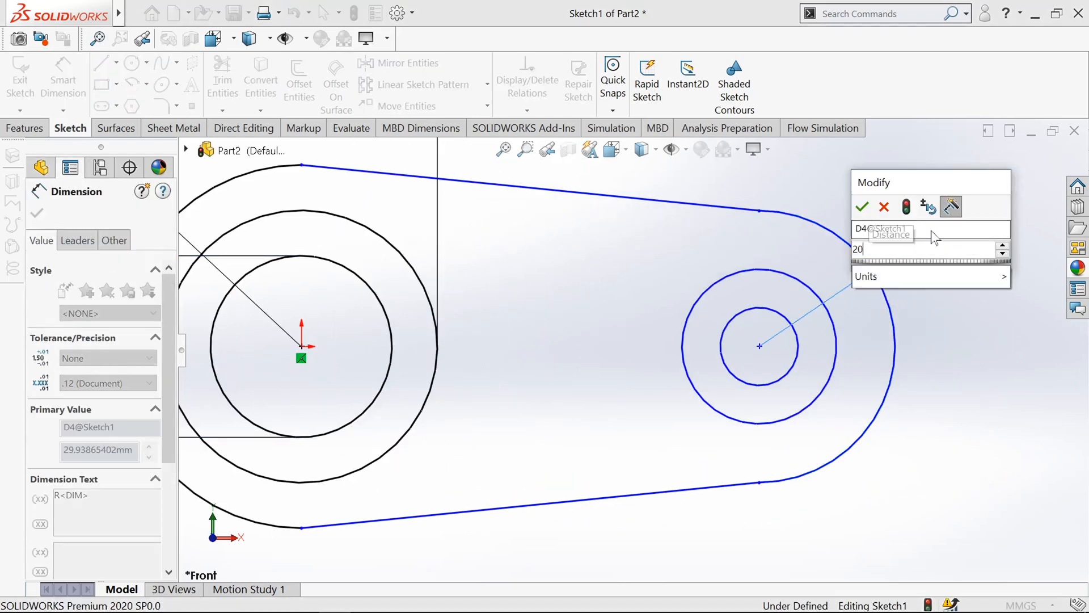
key(Return)
Dimension the two right-hand circles with diameters of 20 mm for the larger and 10 mm for the smaller
scroll(826, 396, down, 3)
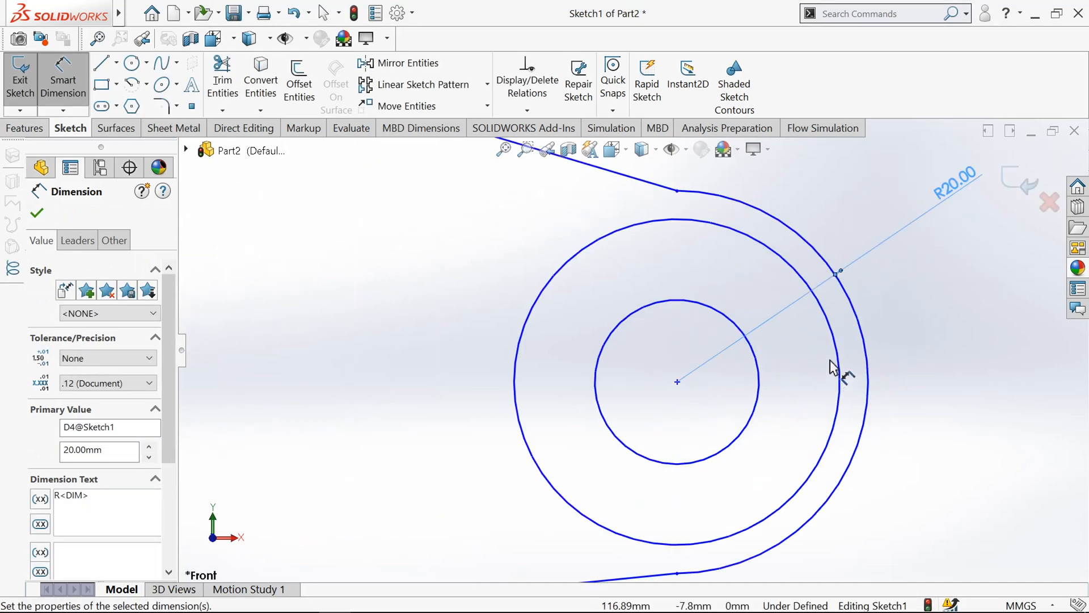
click(839, 363)
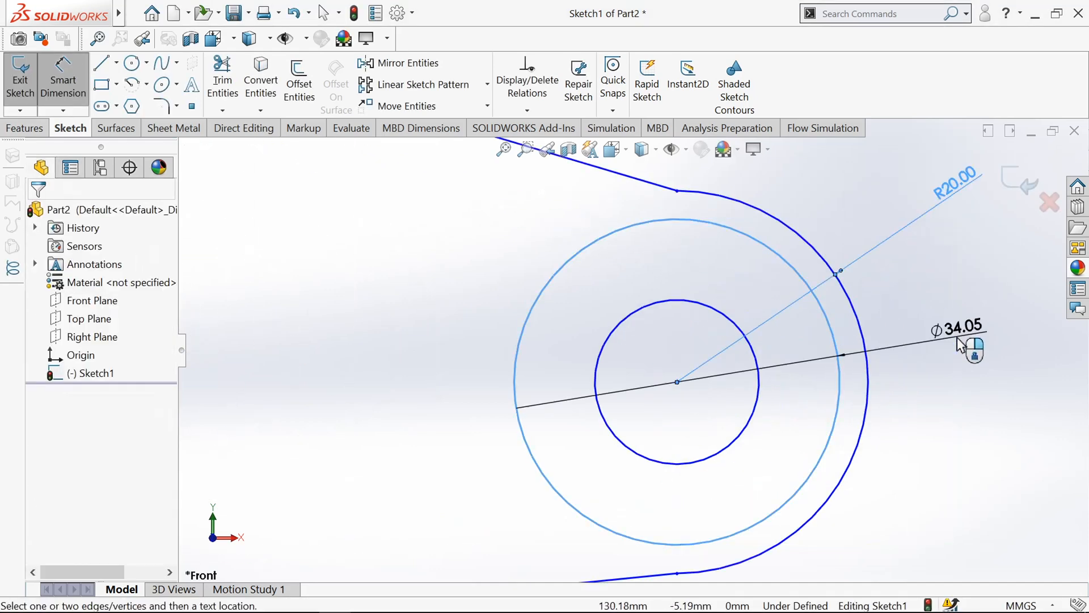
click(959, 343)
text(20)
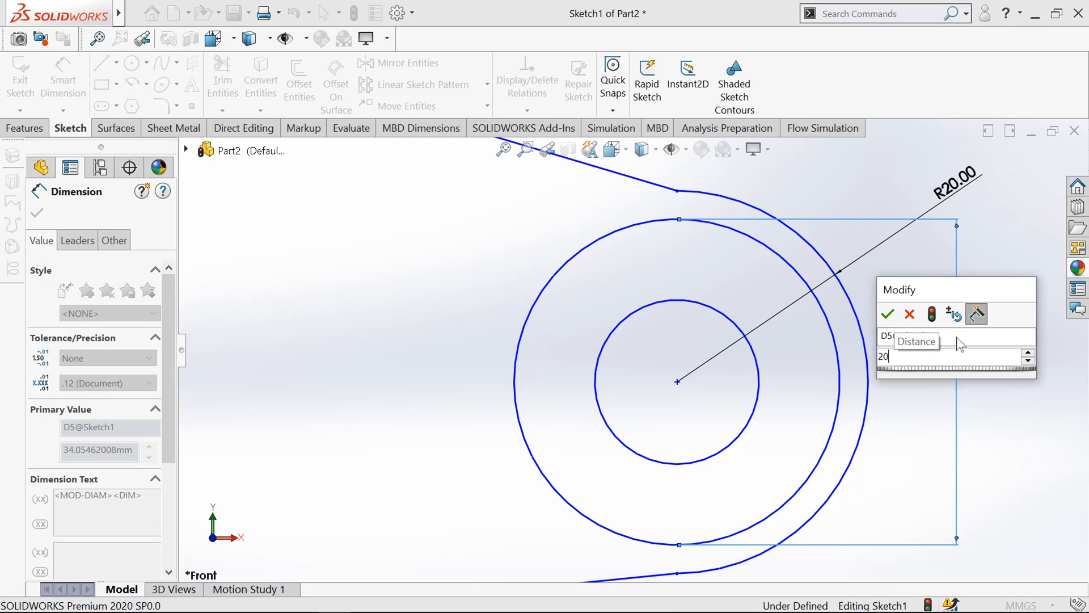
key(Return)
scroll(726, 408, down, 2)
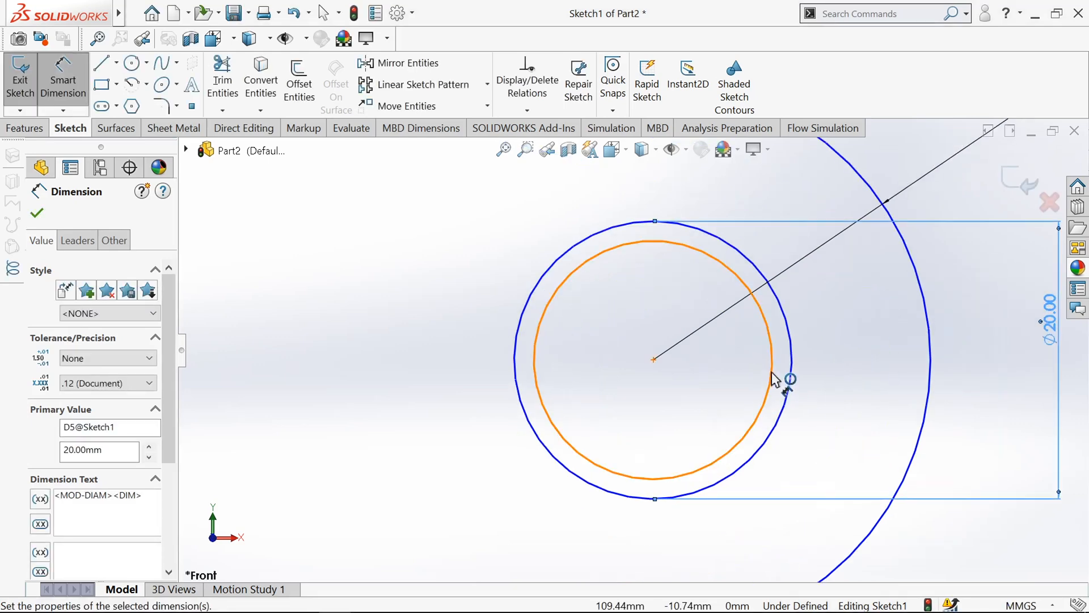
click(773, 379)
click(966, 363)
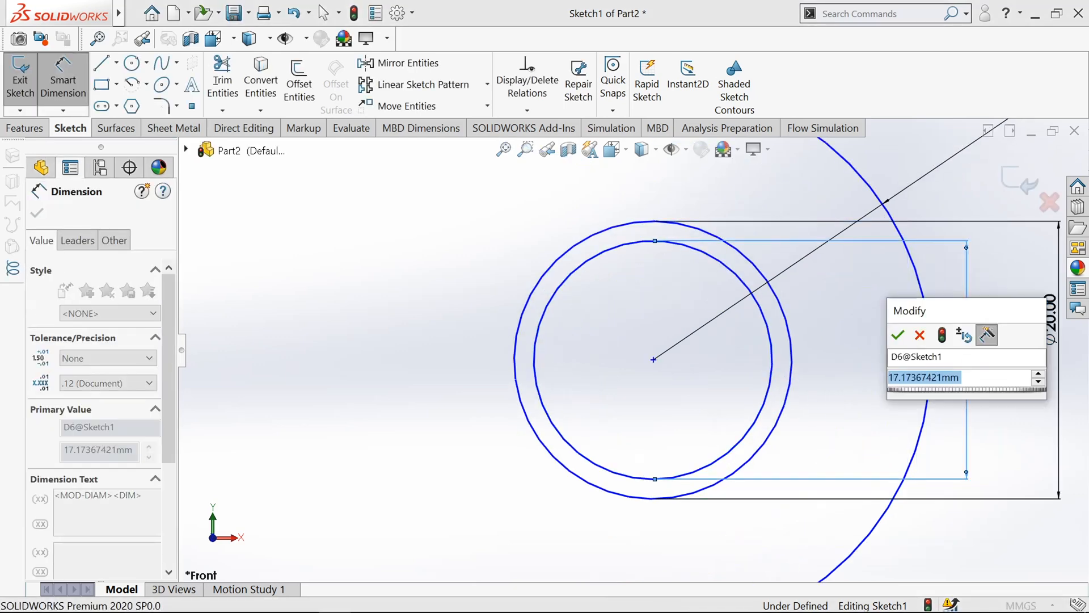
text(10)
key(Return)
scroll(888, 389, up, 6)
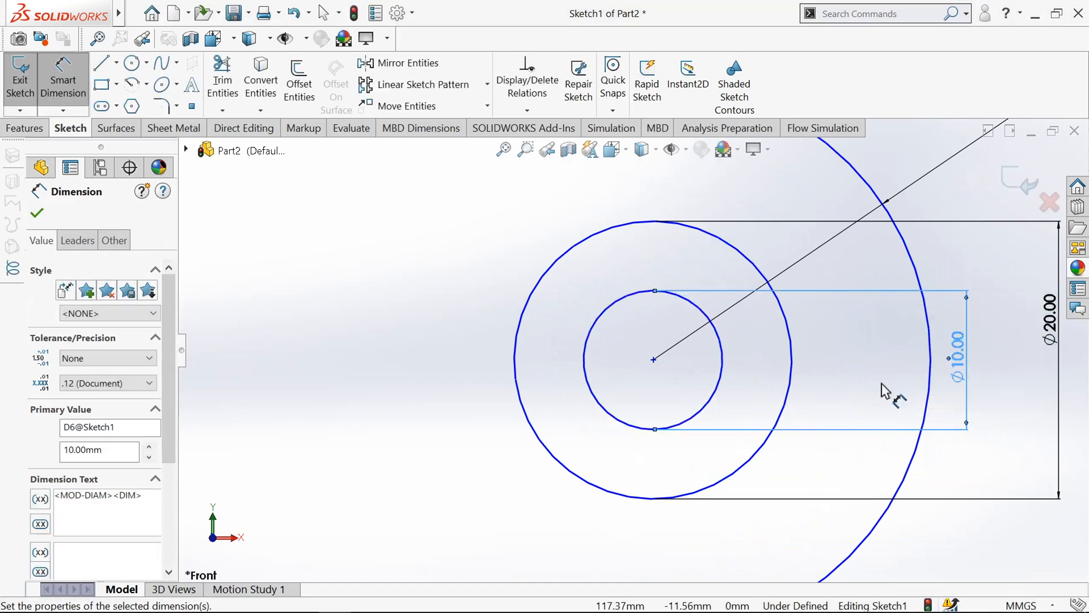
Add a Horizontal relation between the small circles' shared centre and the origin
scroll(392, 340, down, 1)
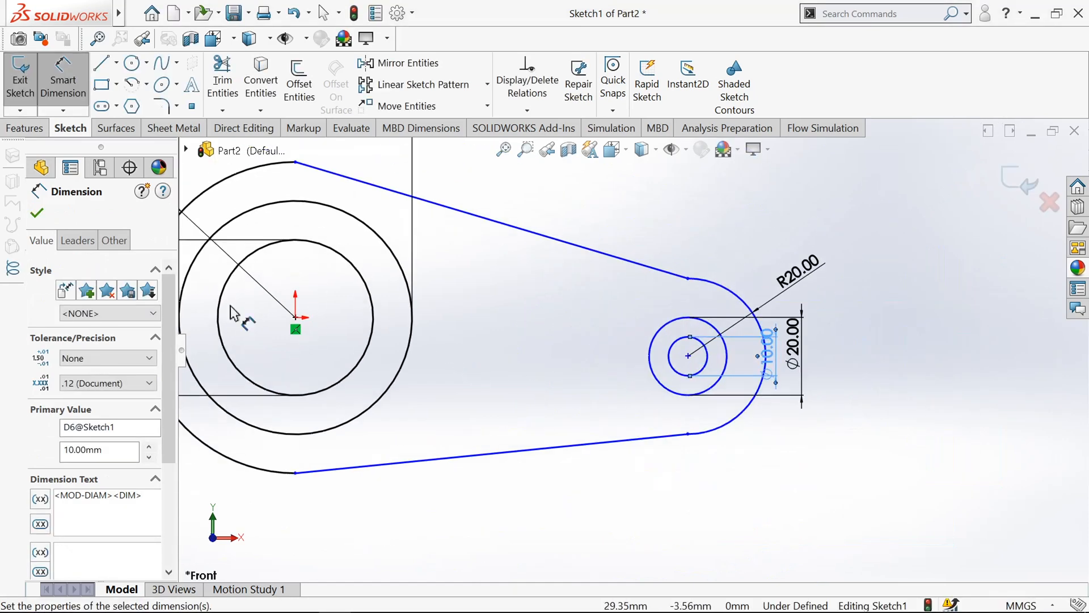
click(37, 213)
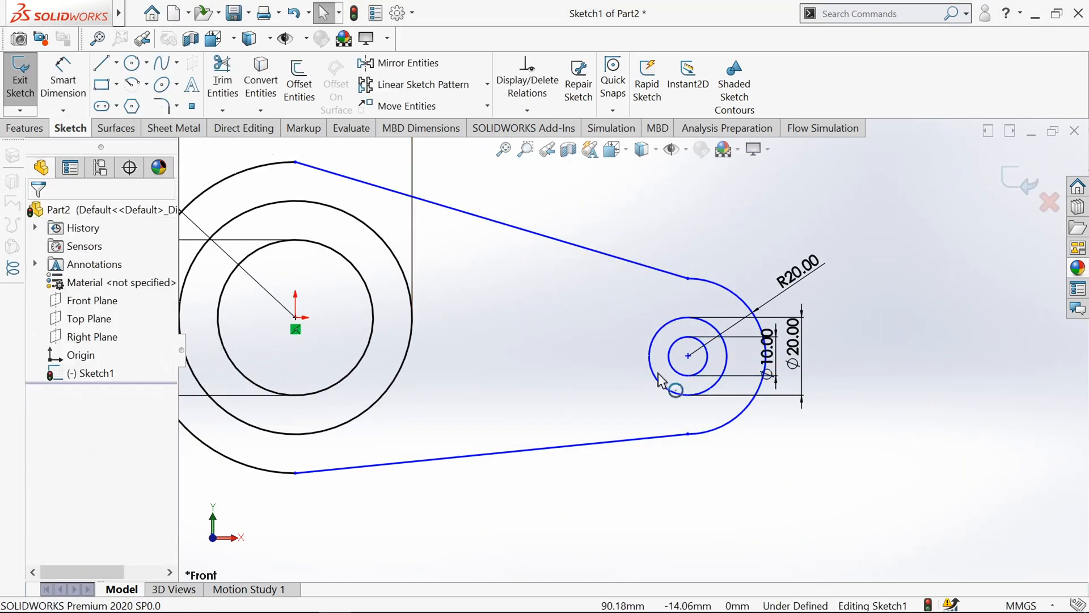
click(689, 356)
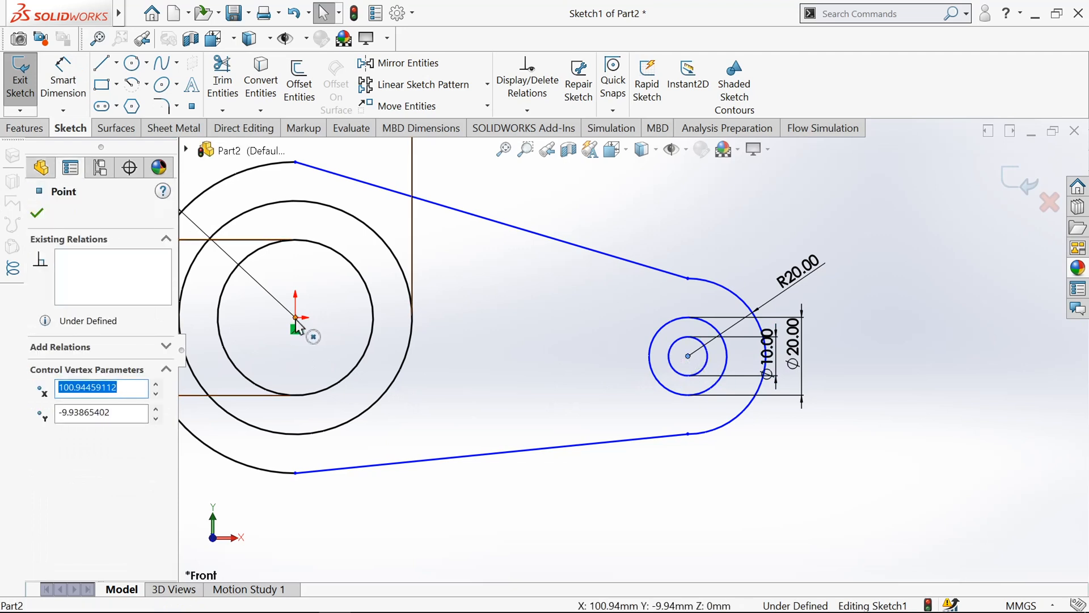
ctrl+click(296, 319)
click(335, 256)
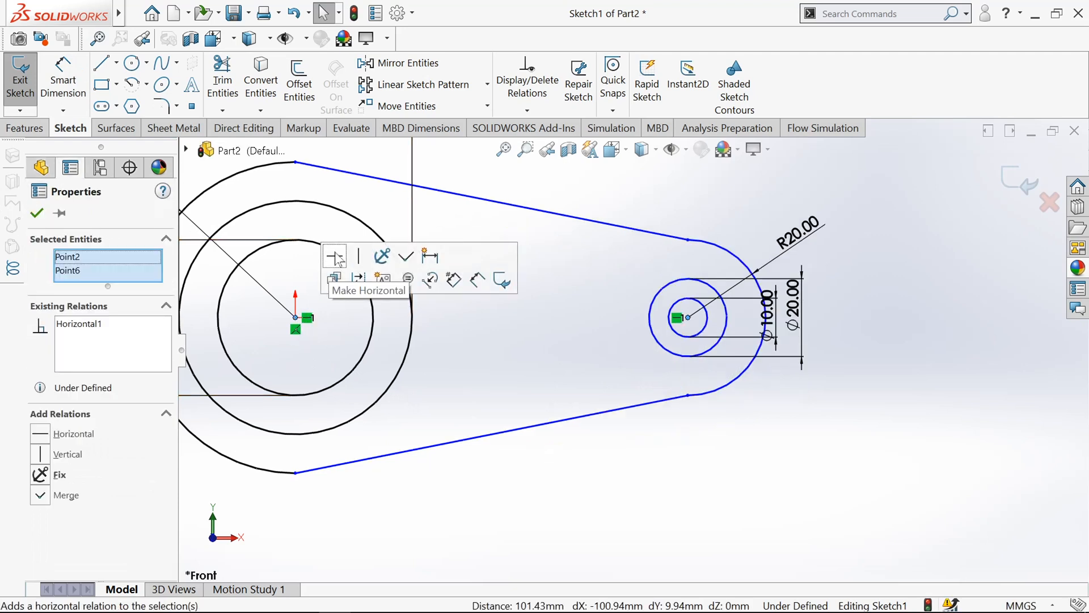
Dimension the distance between the origin and the small circles' centre as 100 mm
scroll(448, 313, down, 2)
click(62, 84)
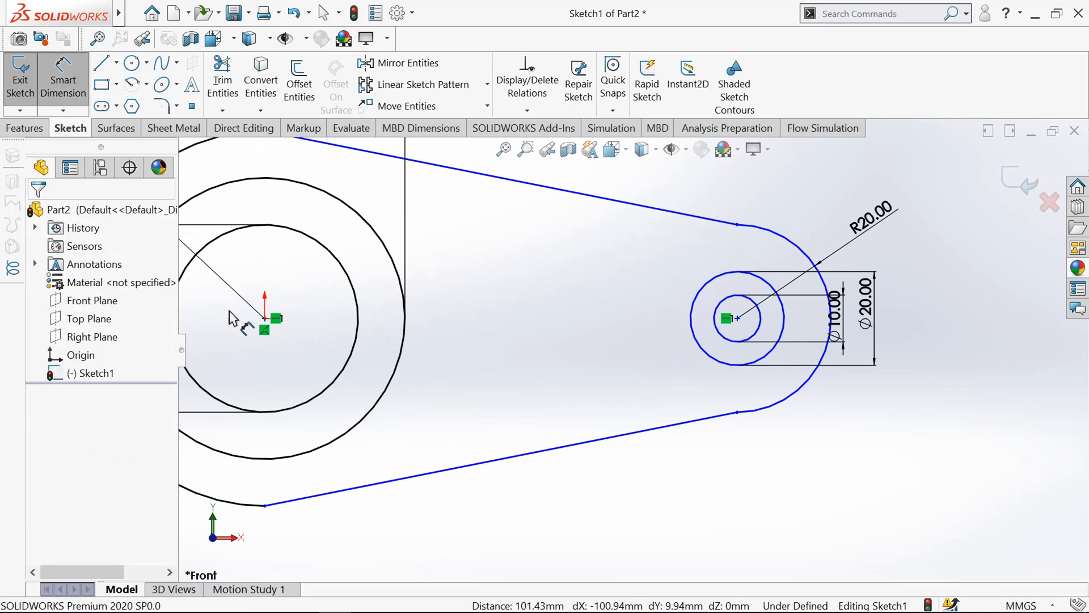
click(265, 319)
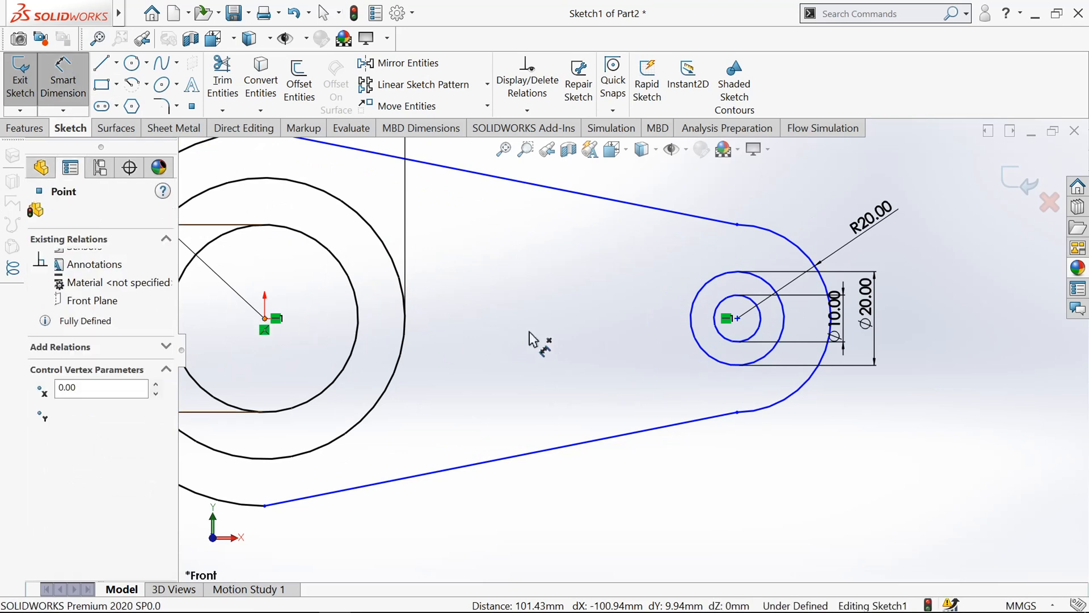
click(737, 319)
click(627, 392)
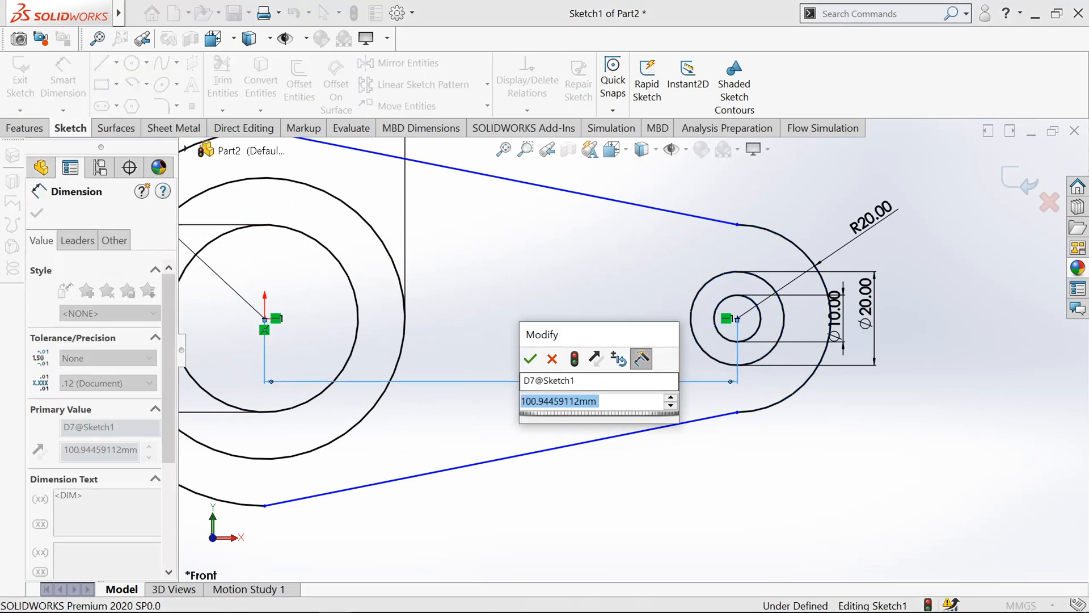
text(100)
key(Return)
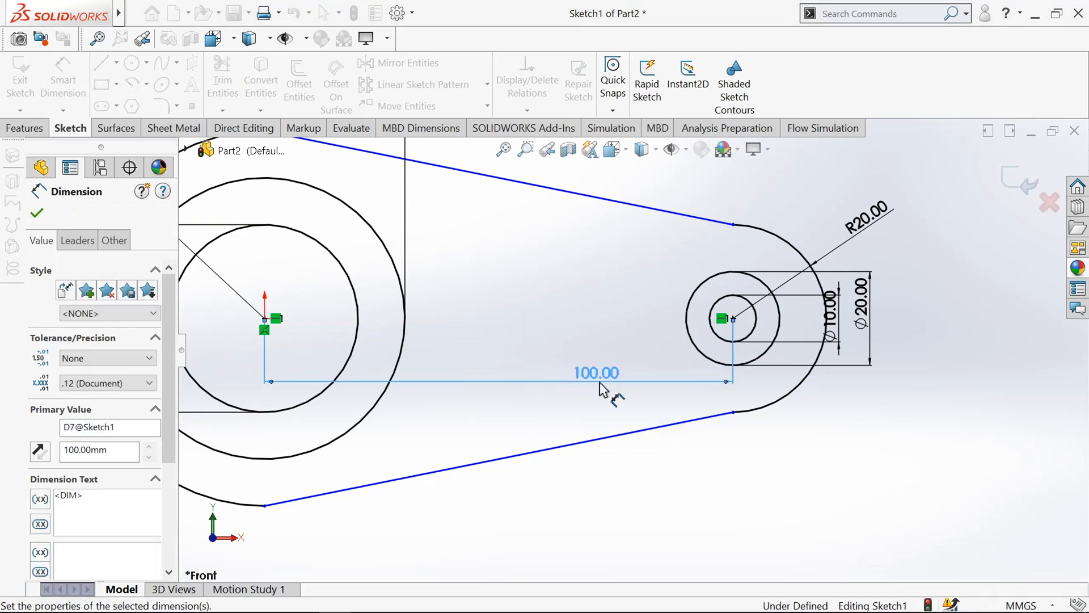
scroll(608, 324, up, 2)
click(37, 213)
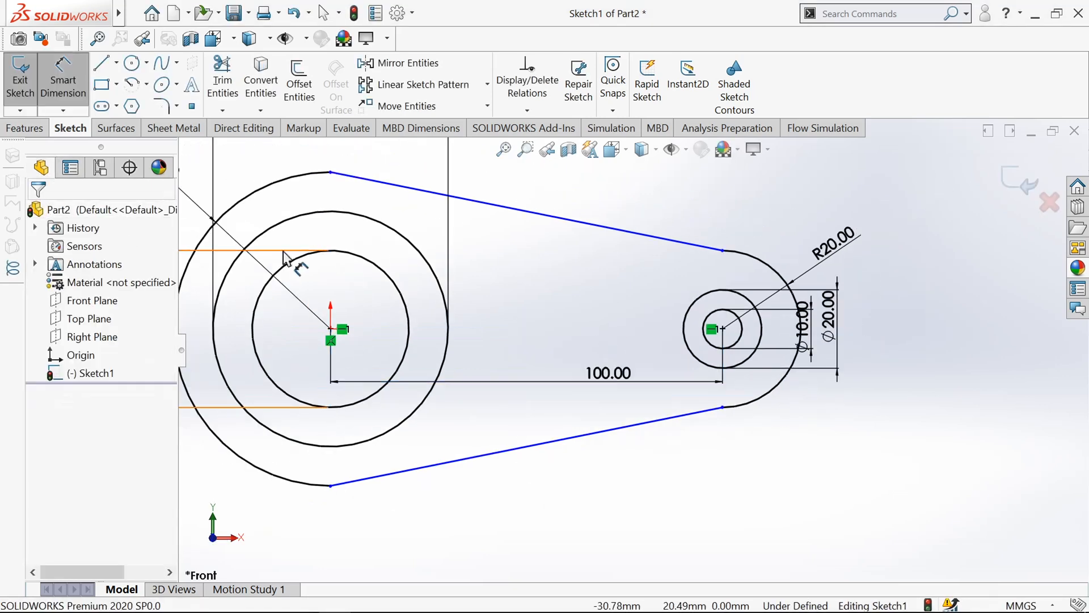
Make the upper and lower connecting lines tangent to the 20 mm radius arc
click(540, 216)
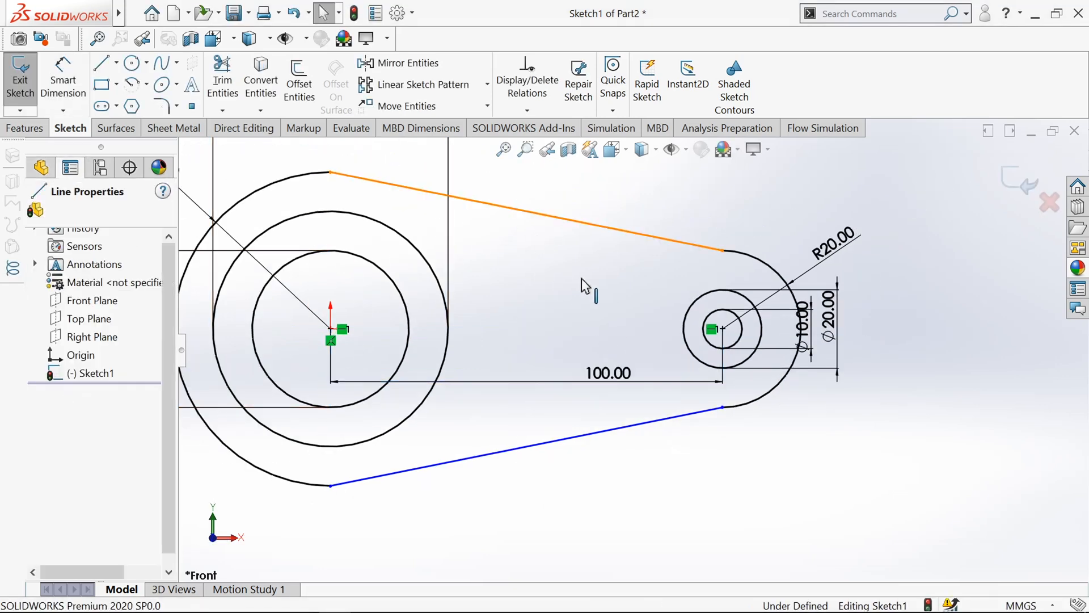
click(759, 264)
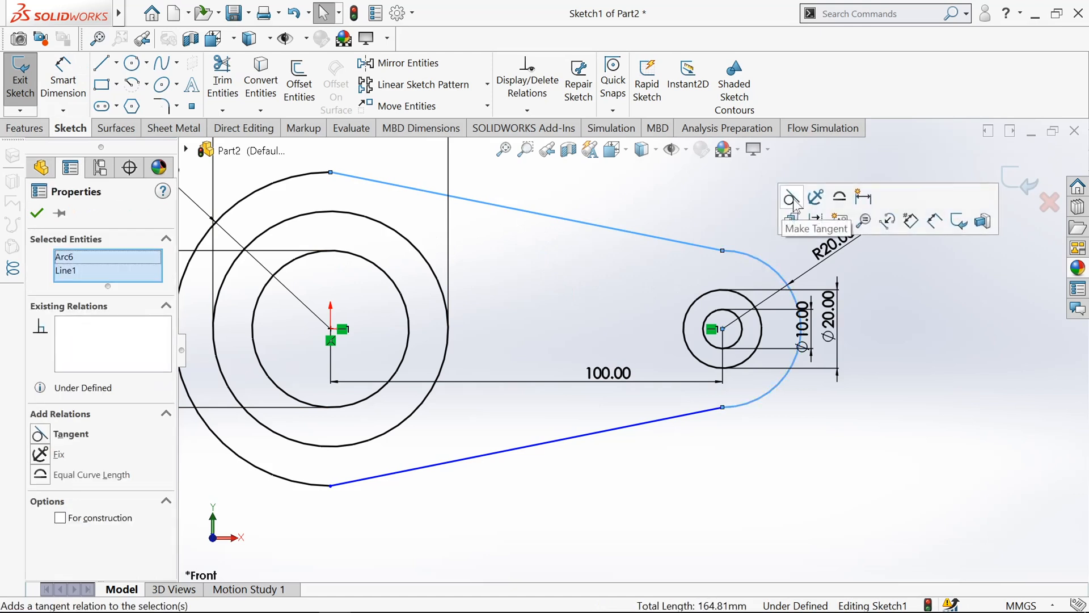
click(794, 201)
click(657, 430)
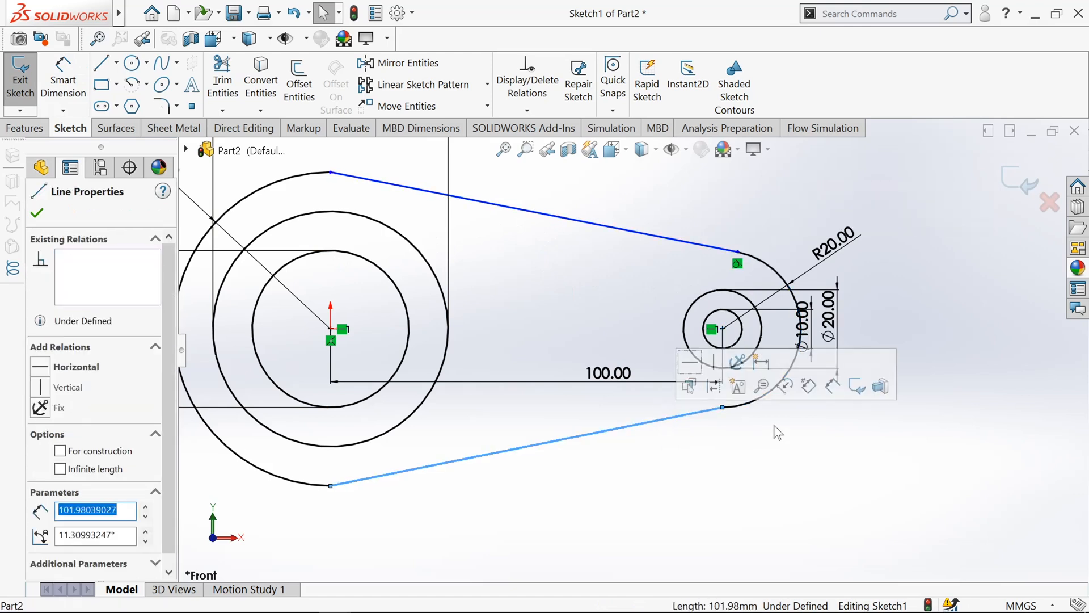
ctrl+click(755, 404)
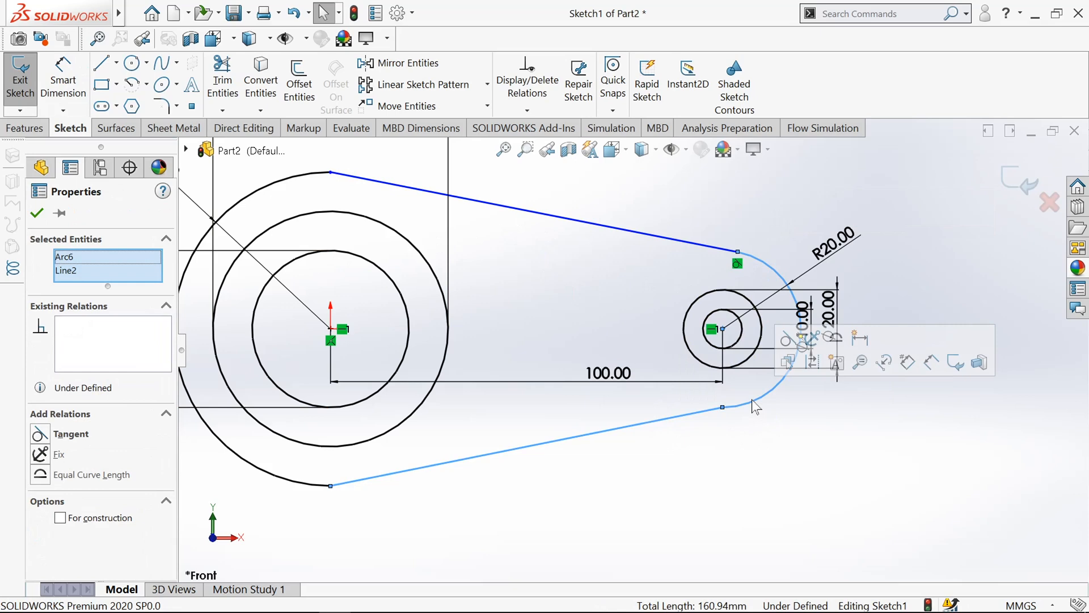
click(785, 347)
key(f)
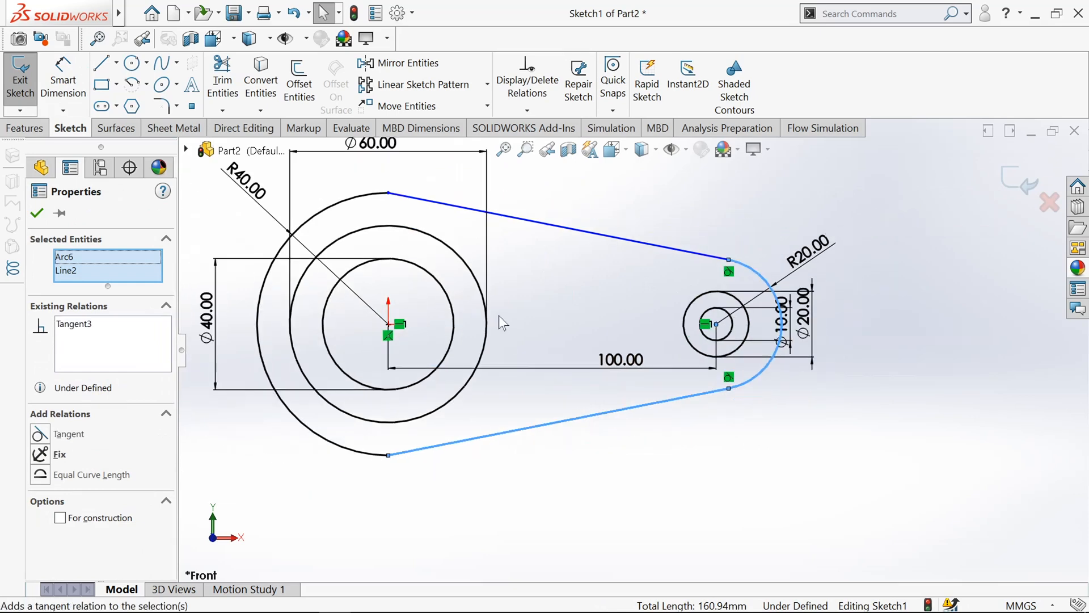
Make the upper and lower connecting lines tangent to the 40 mm radius arc
scroll(499, 316, down, 1)
click(509, 268)
click(411, 183)
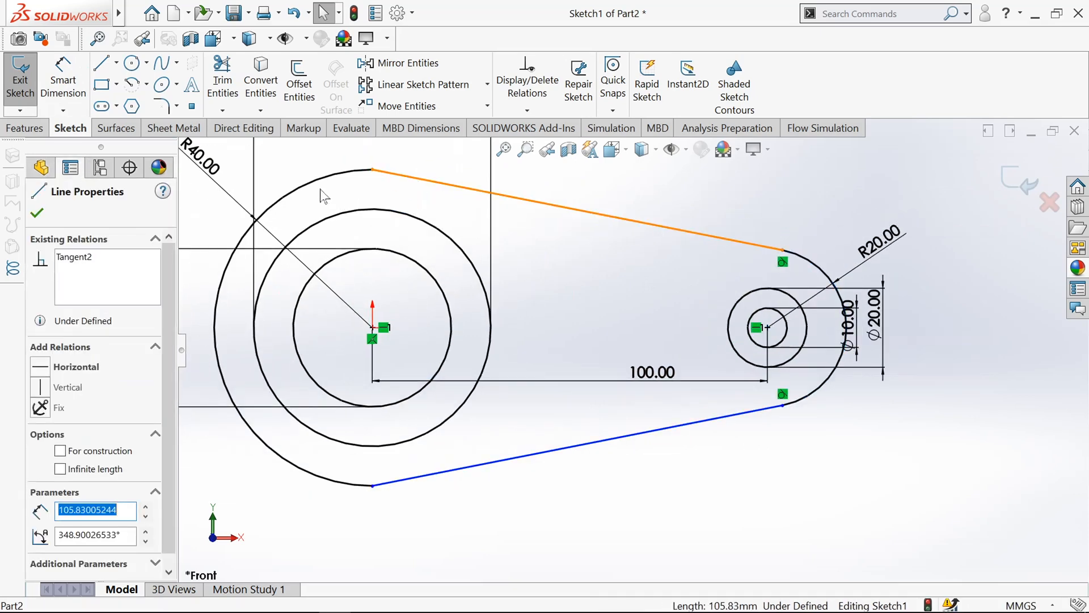
ctrl+click(321, 187)
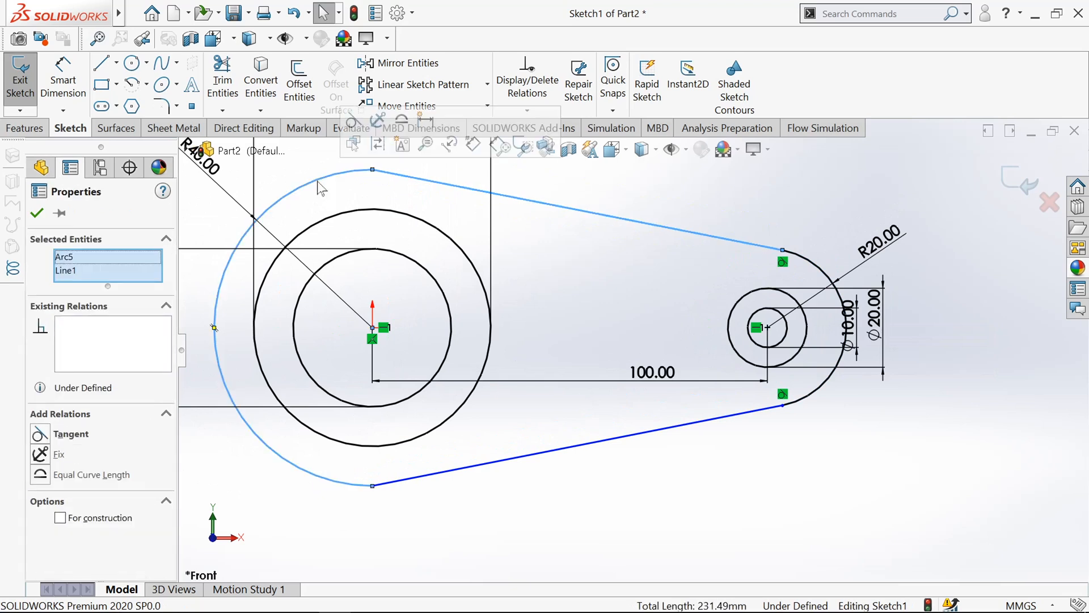
click(40, 436)
key(Escape)
click(396, 481)
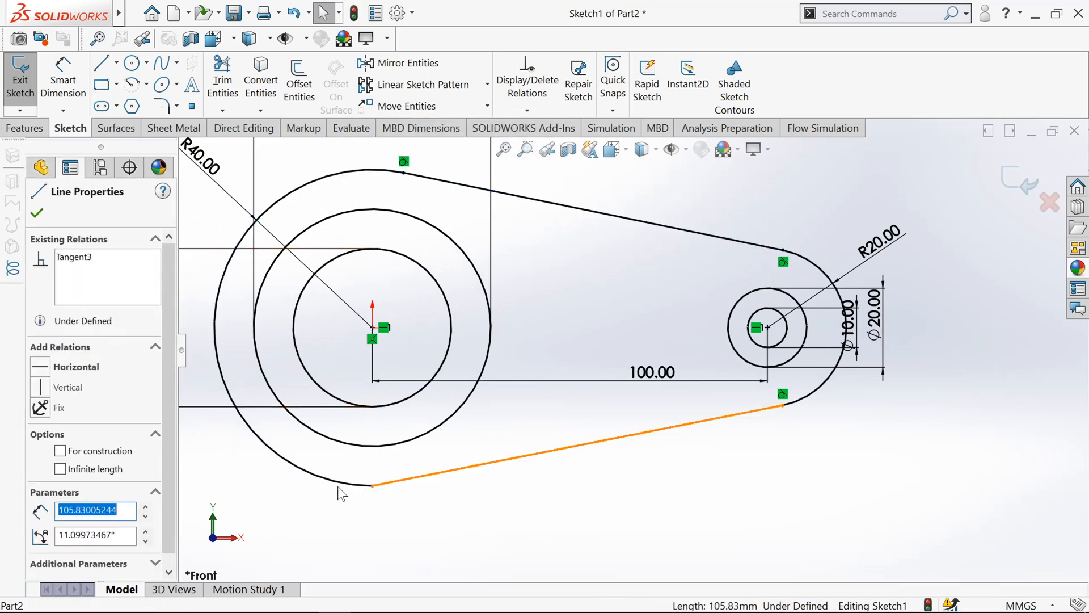
ctrl+click(338, 482)
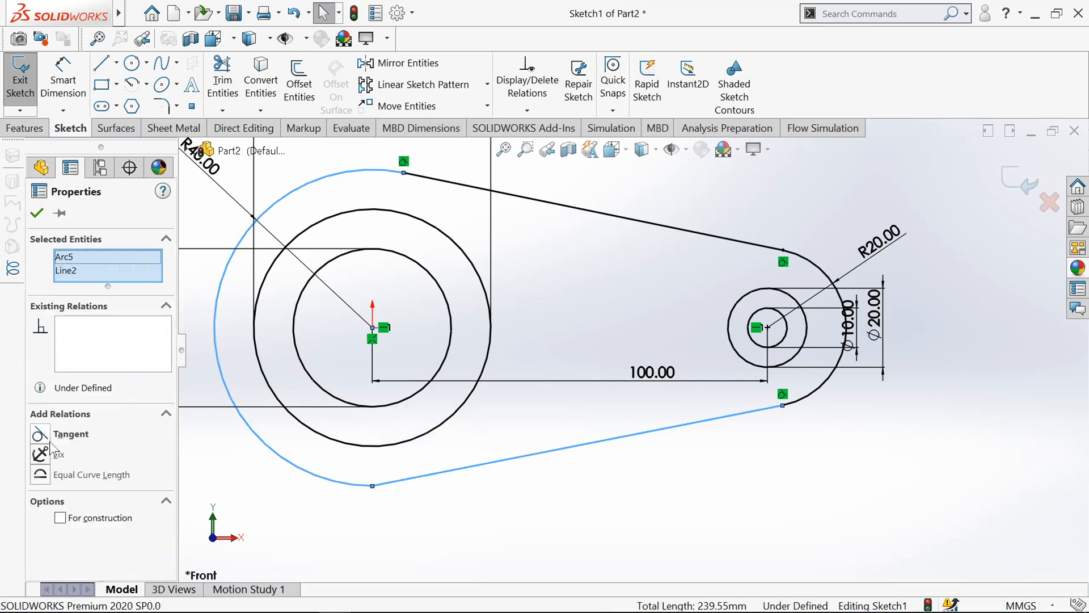
click(68, 435)
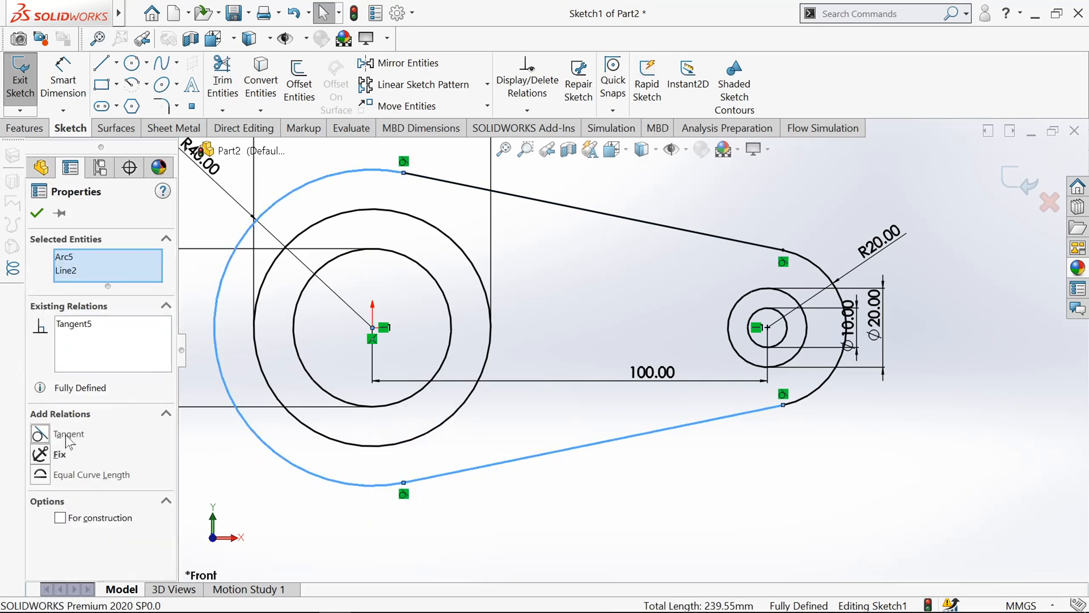
click(35, 214)
Exit the finished link sketch and deselect it
key(f)
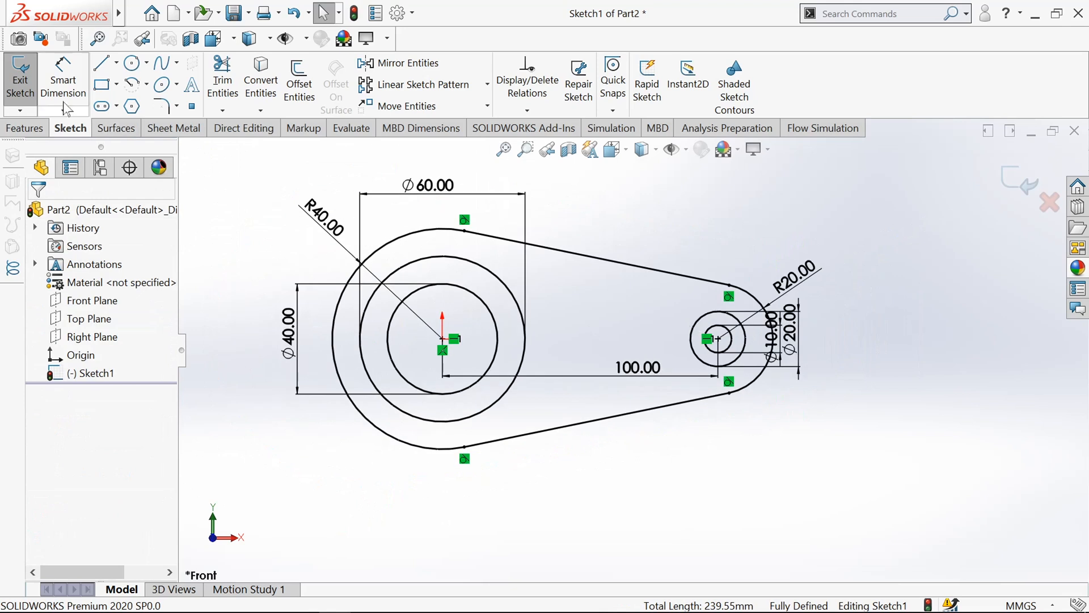
click(20, 77)
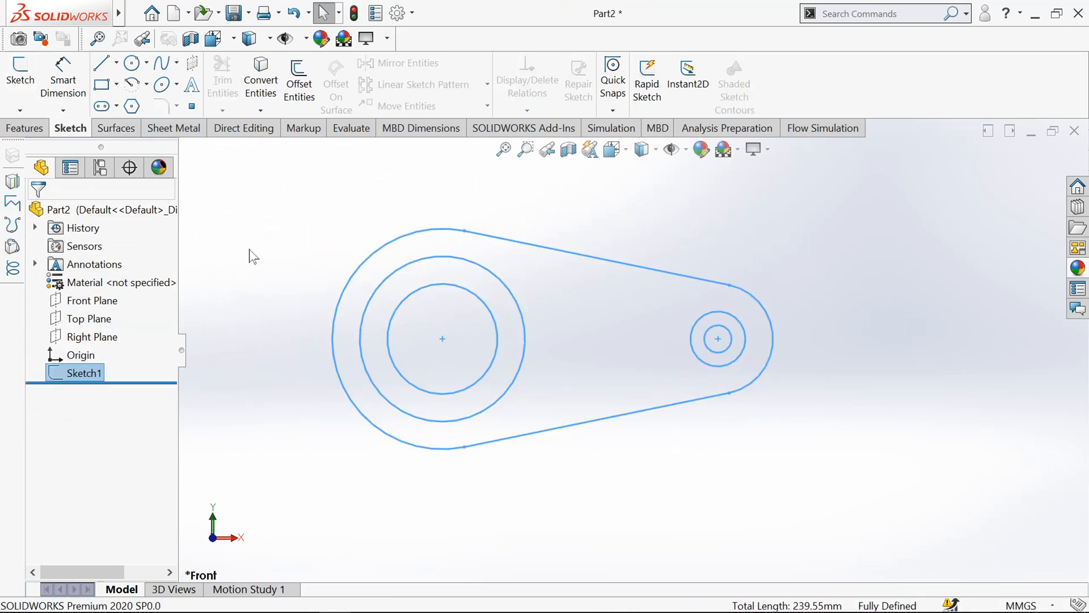
middle_drag(253, 257, 294, 264)
click(275, 267)
Start an Extruded Boss/Base from Sketch1 with only the two ring regions between the concentric circles as its contours
click(40, 129)
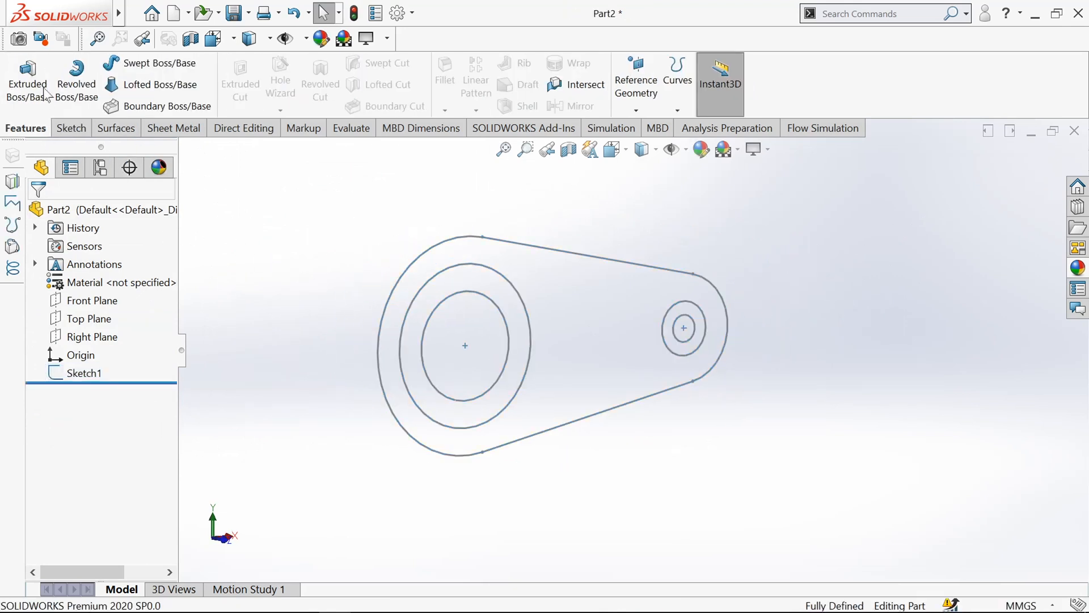
click(27, 79)
scroll(355, 284, down, 2)
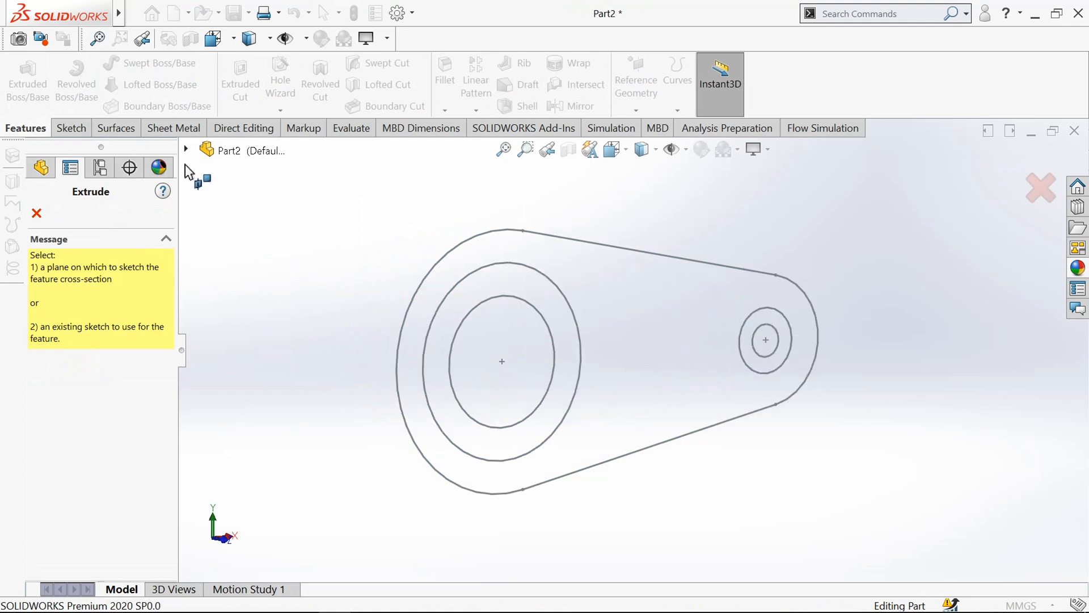
click(186, 150)
click(245, 314)
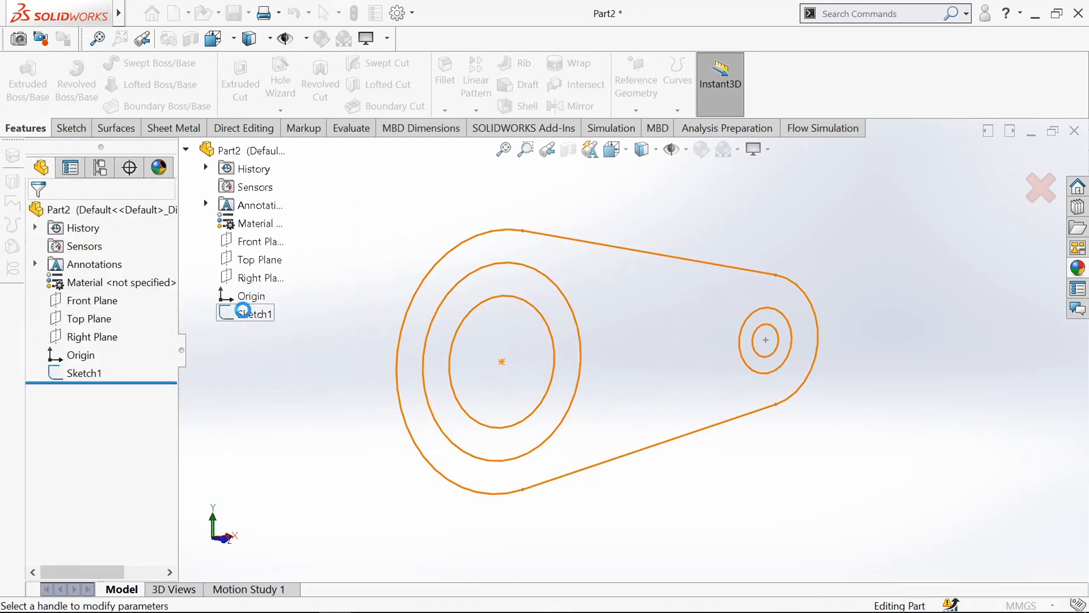
right_click(136, 513)
click(170, 514)
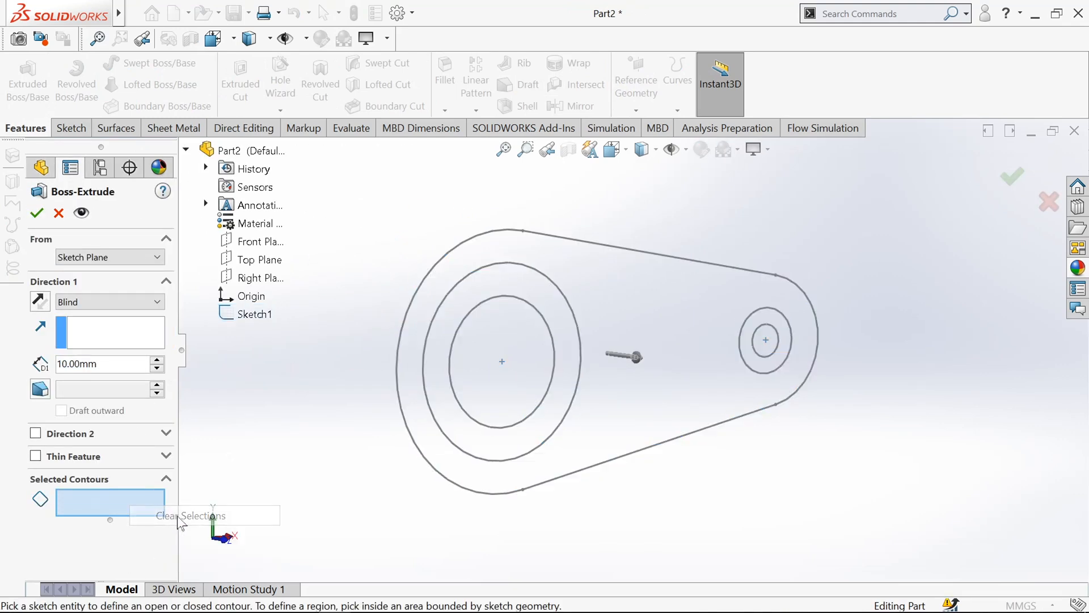
click(438, 327)
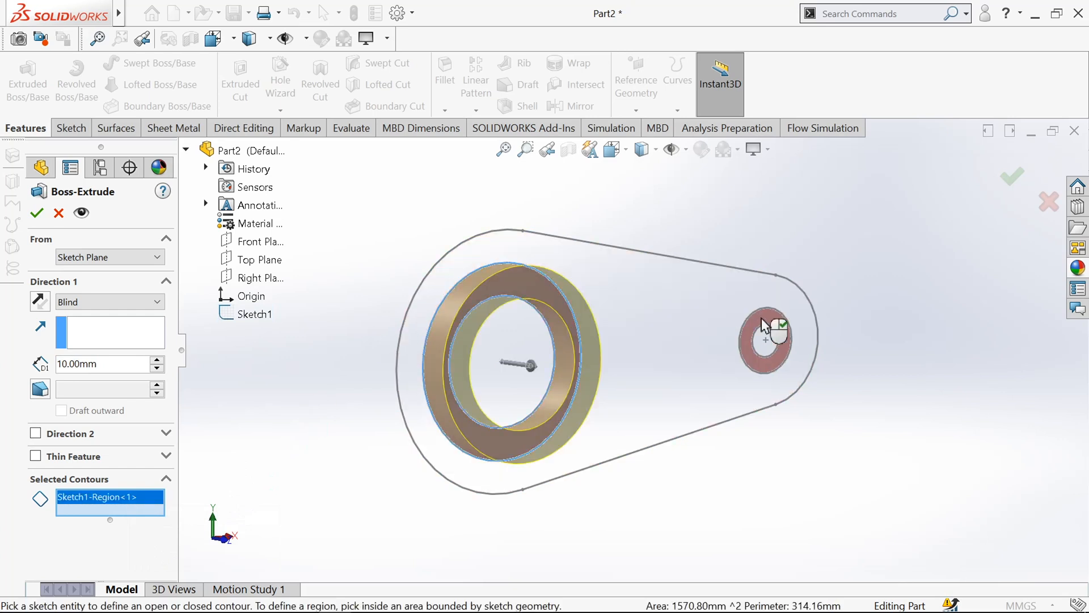
click(777, 329)
Extrude the two ring regions with the Mid Plane end condition to a depth of 70 mm
middle_drag(639, 219, 611, 300)
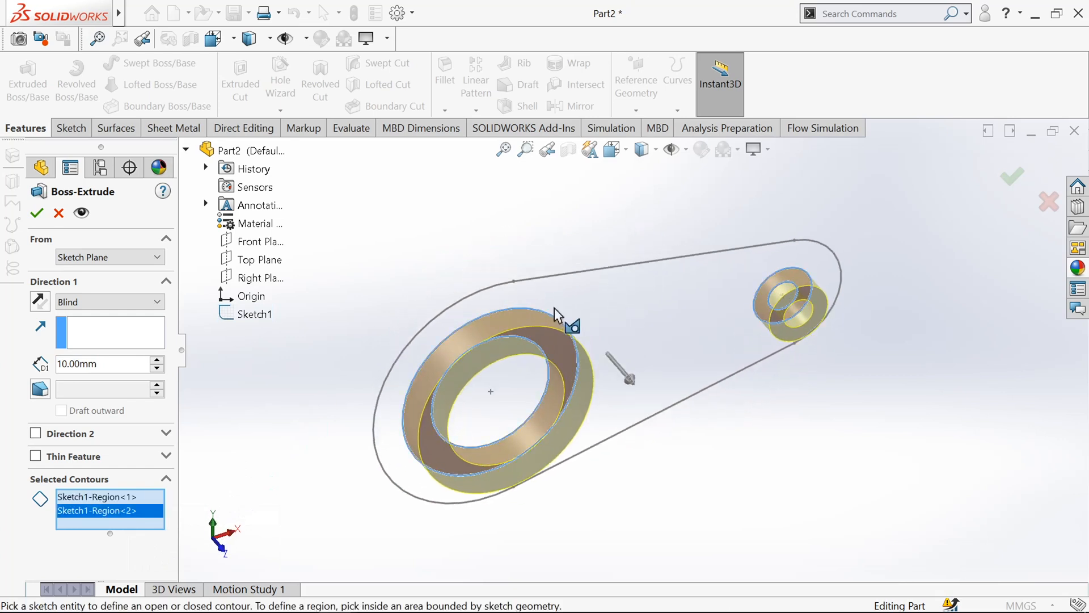
click(81, 306)
click(117, 377)
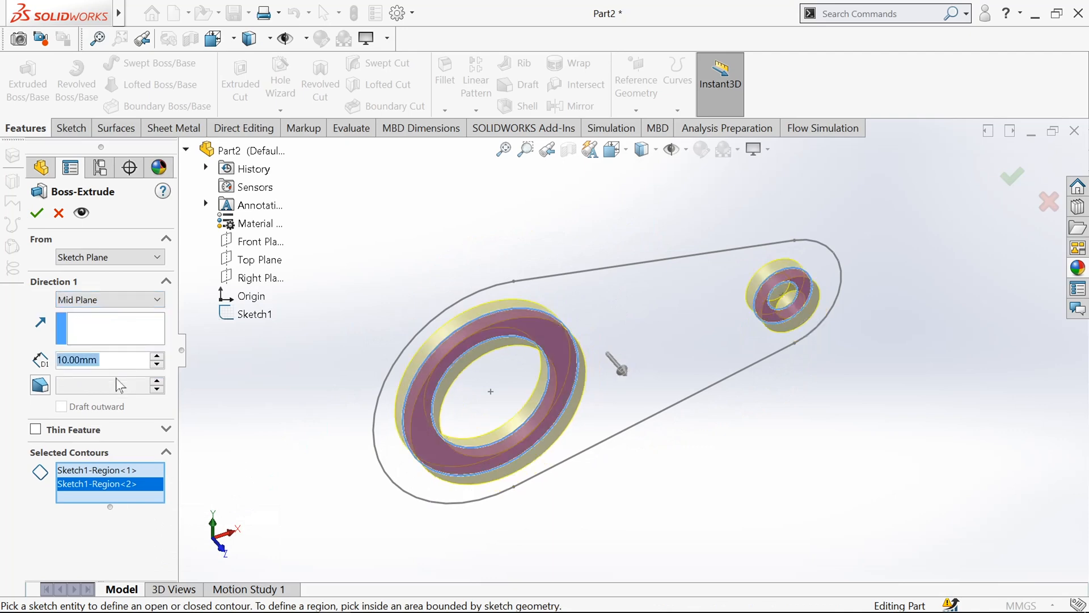
text(70)
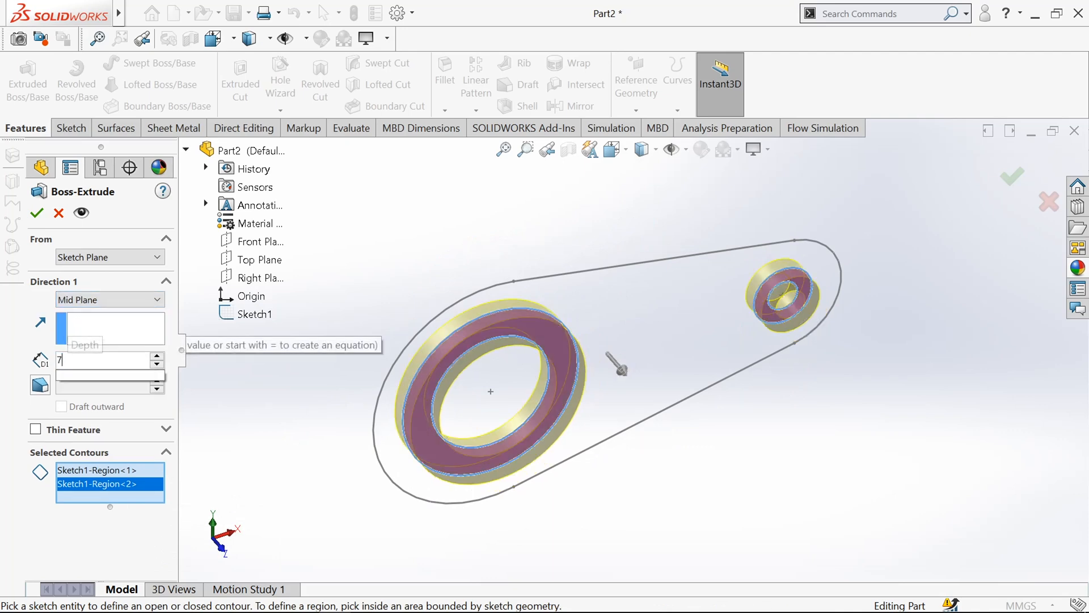
key(Return)
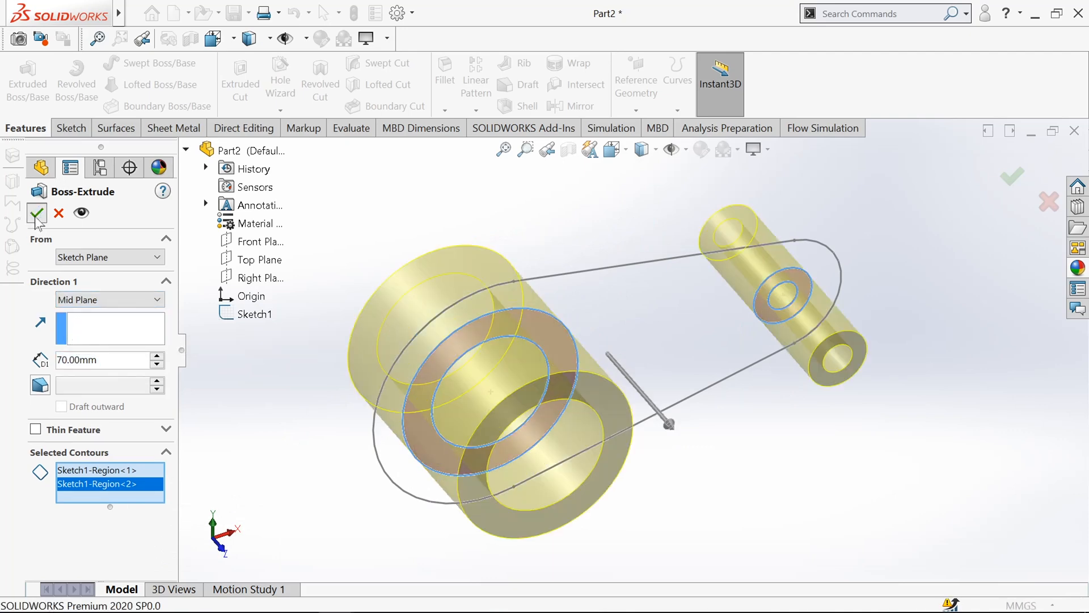
click(37, 212)
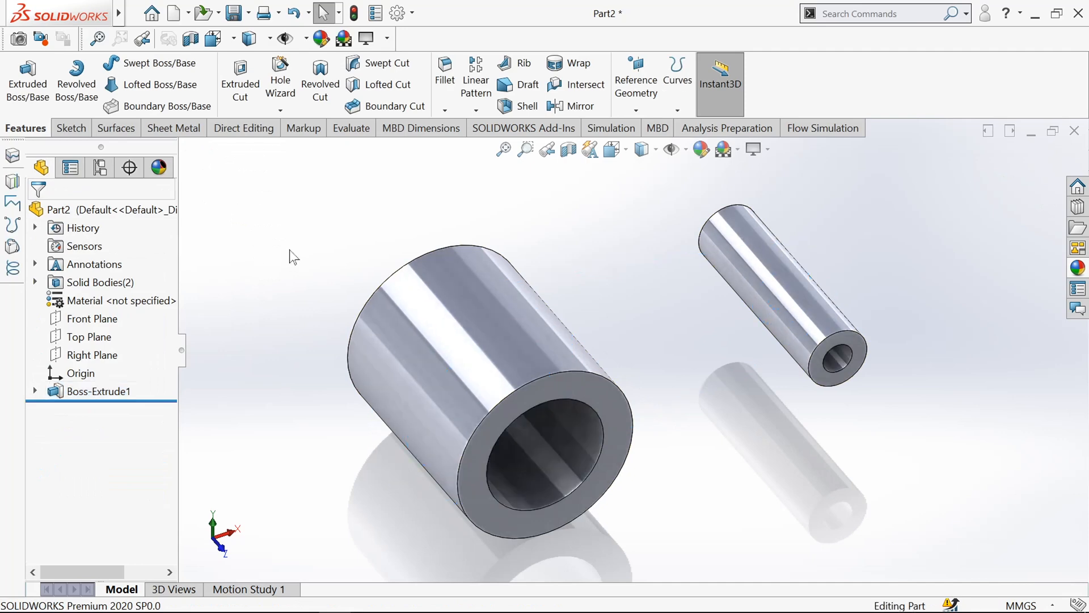
Start an Extruded Boss/Base from Sketch1 with the link body region around the two cylinders as the contour
click(25, 83)
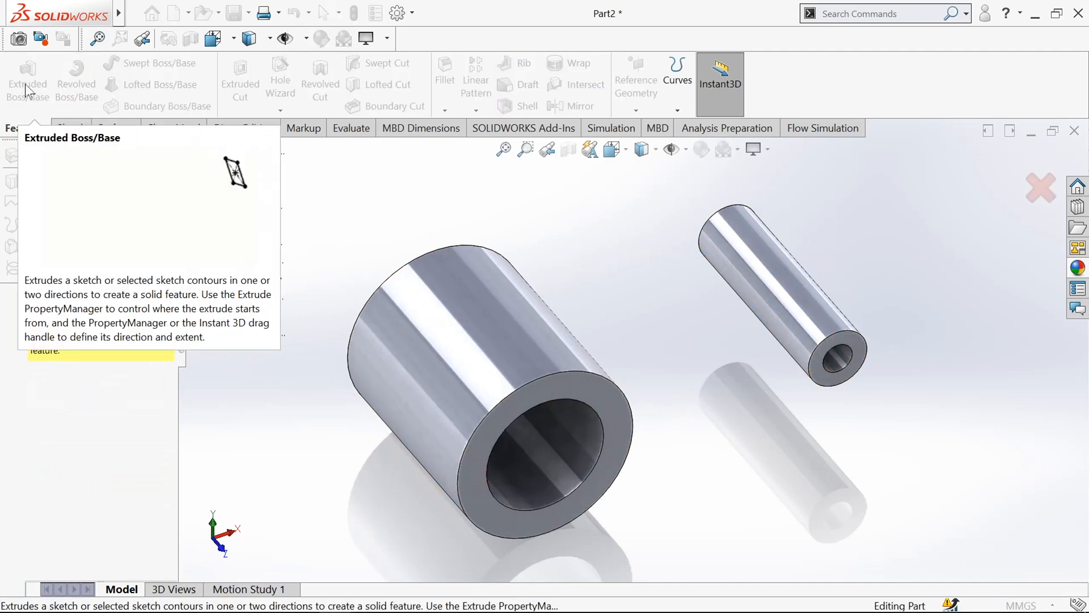
click(205, 332)
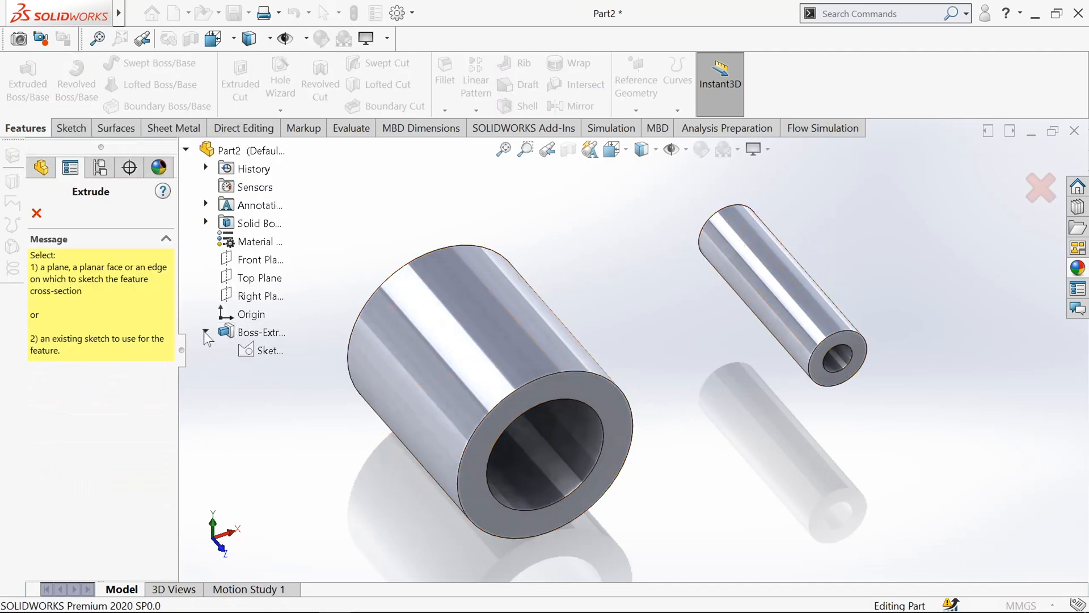
click(260, 352)
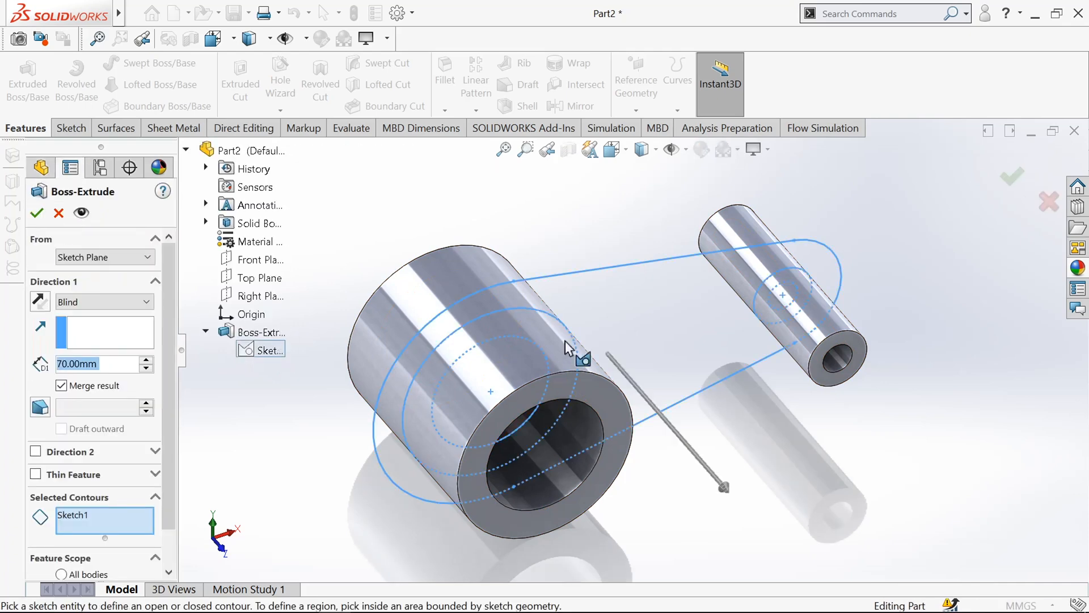
click(580, 300)
Extrude the link body region from a 20 mm offset of the sketch plane to a blind depth of 10 mm
click(101, 262)
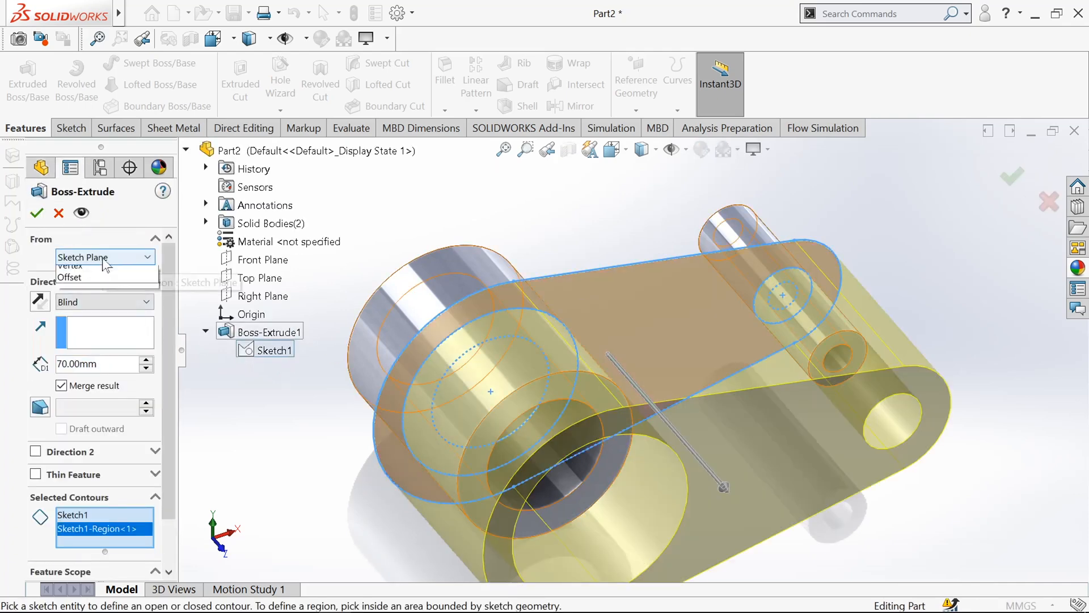
click(99, 309)
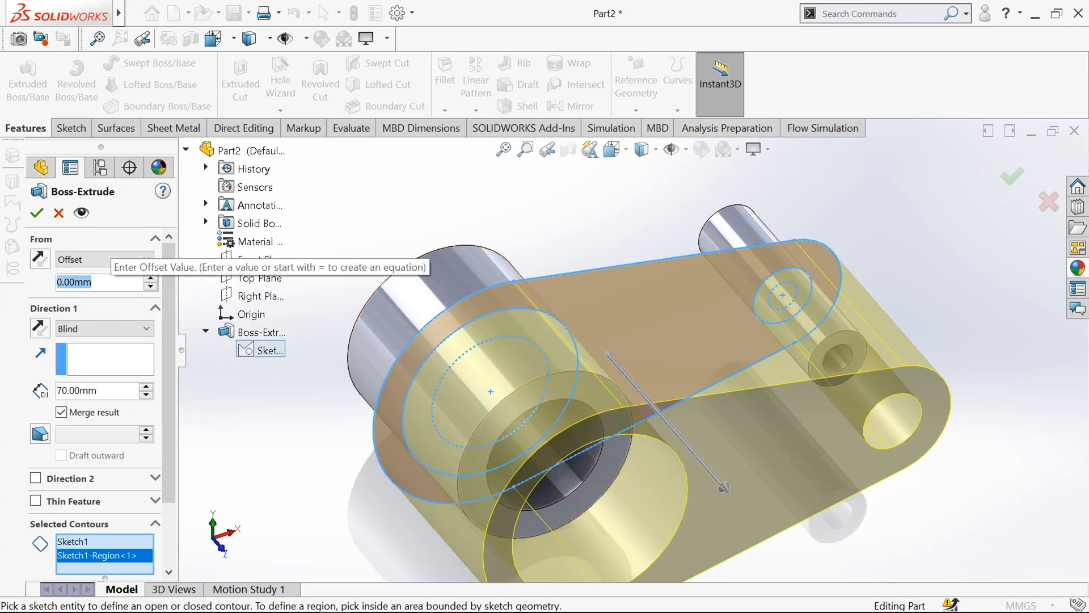
text(20)
key(Return)
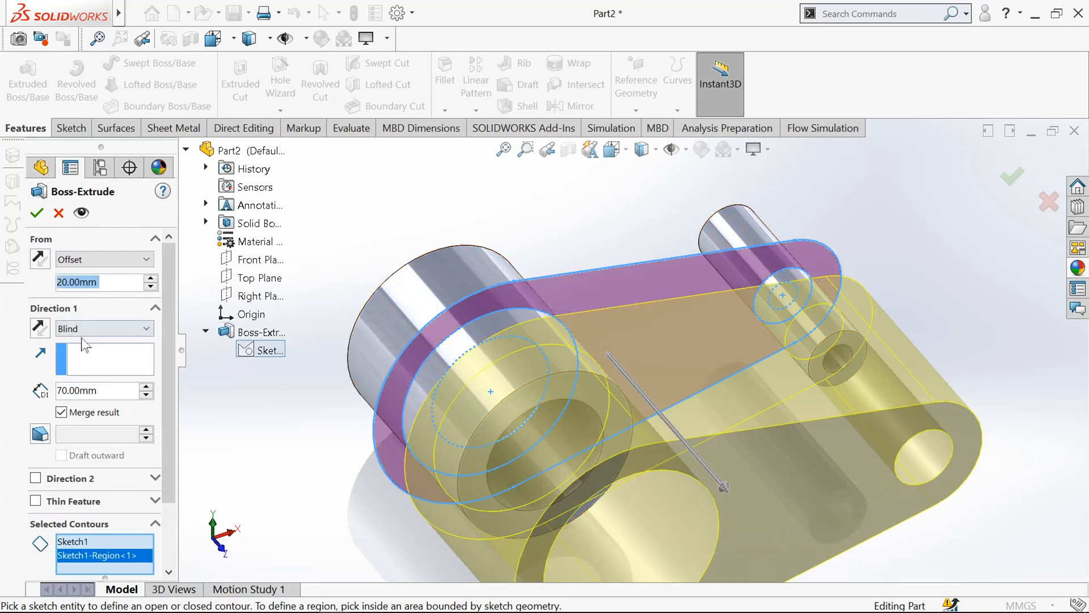
text(10)
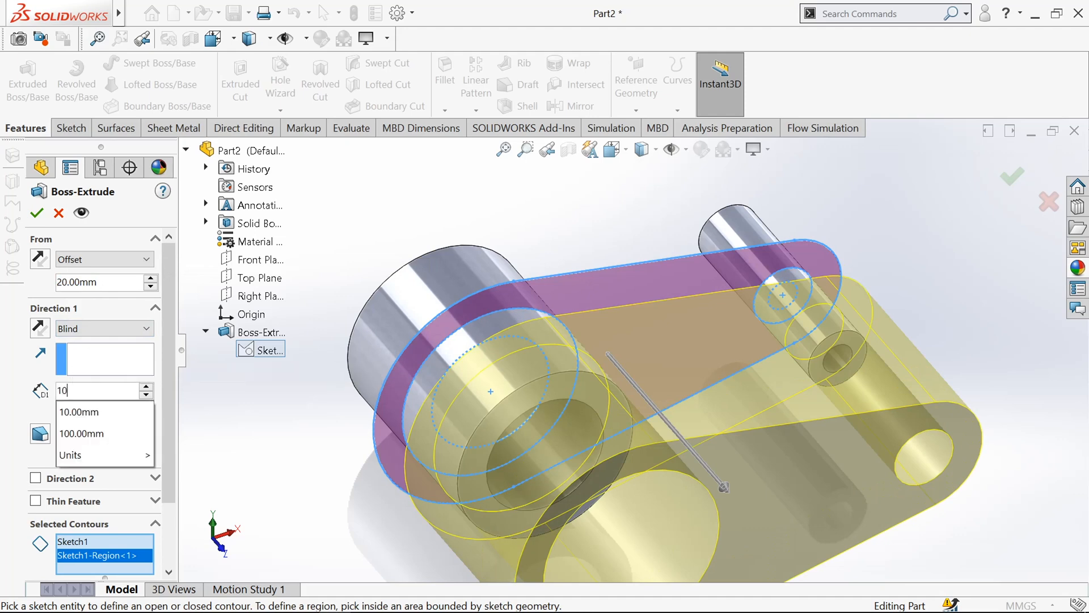
key(Return)
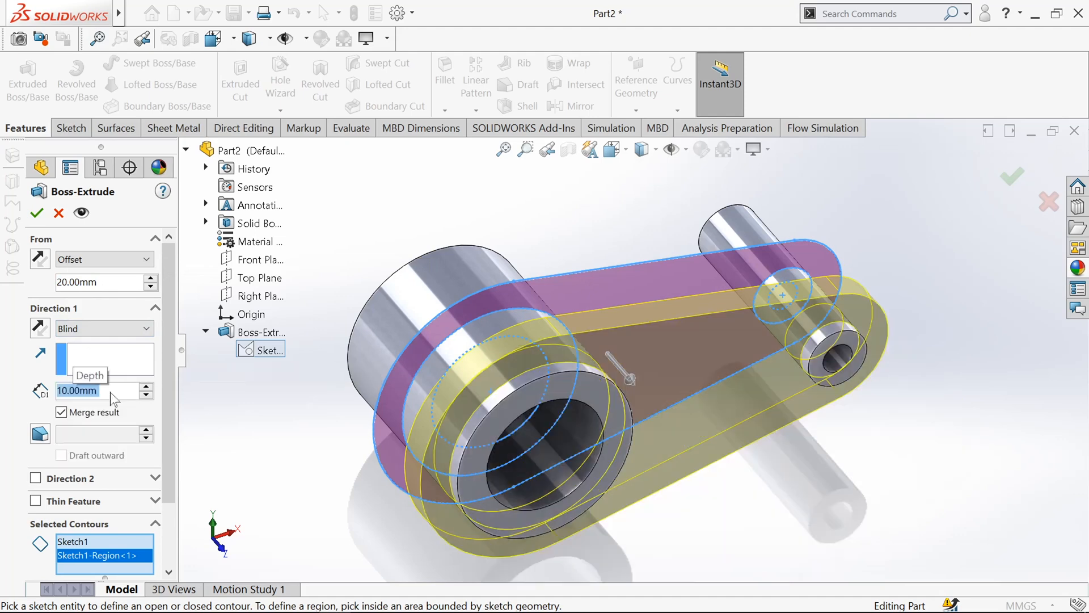
click(37, 213)
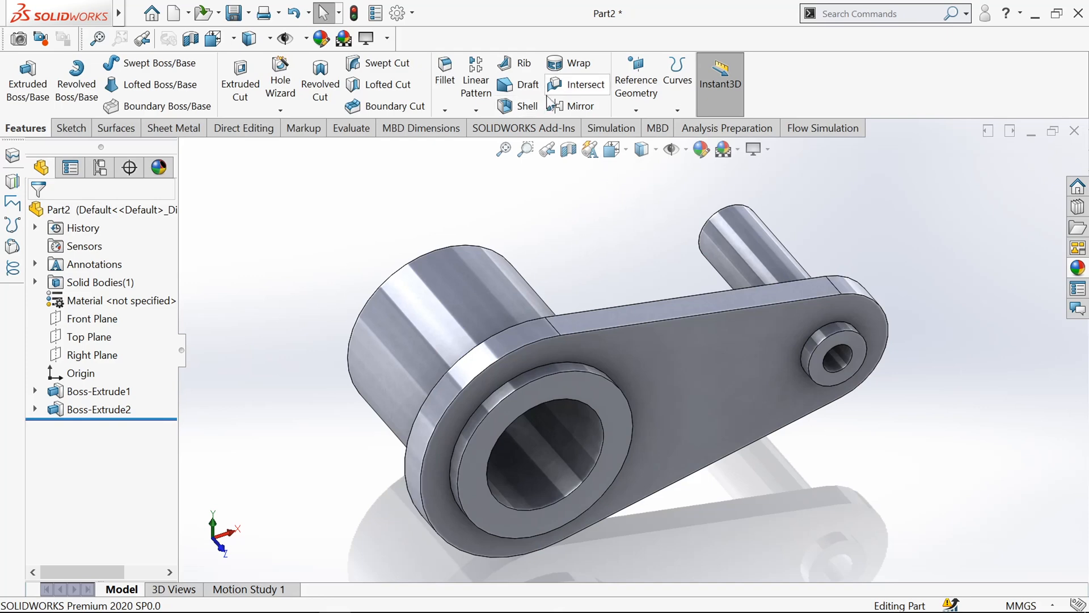
Mirror the extruded link plate about the Front Plane
click(571, 108)
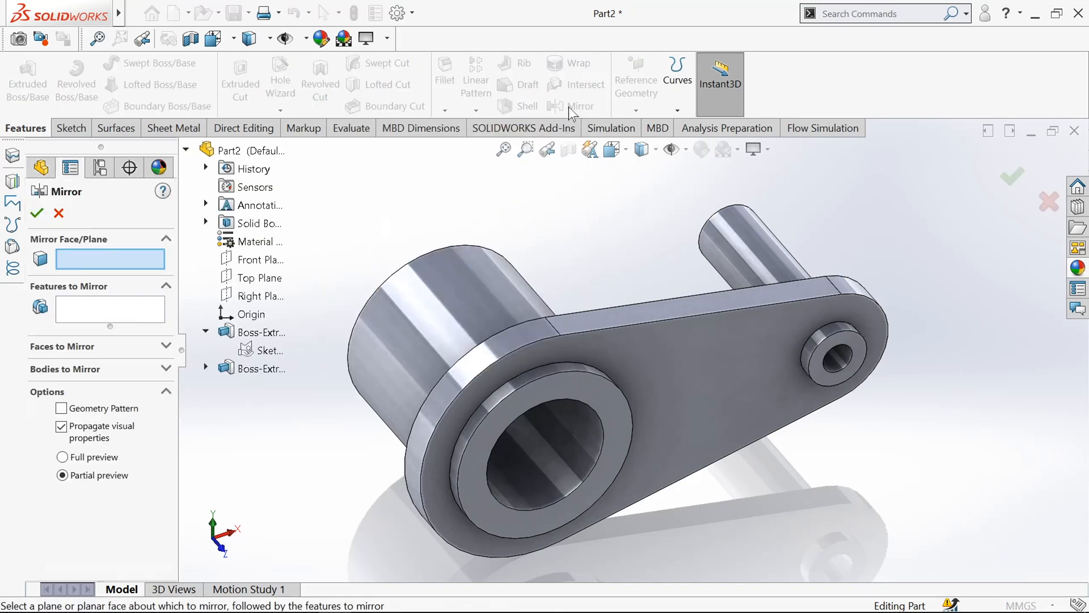
click(254, 260)
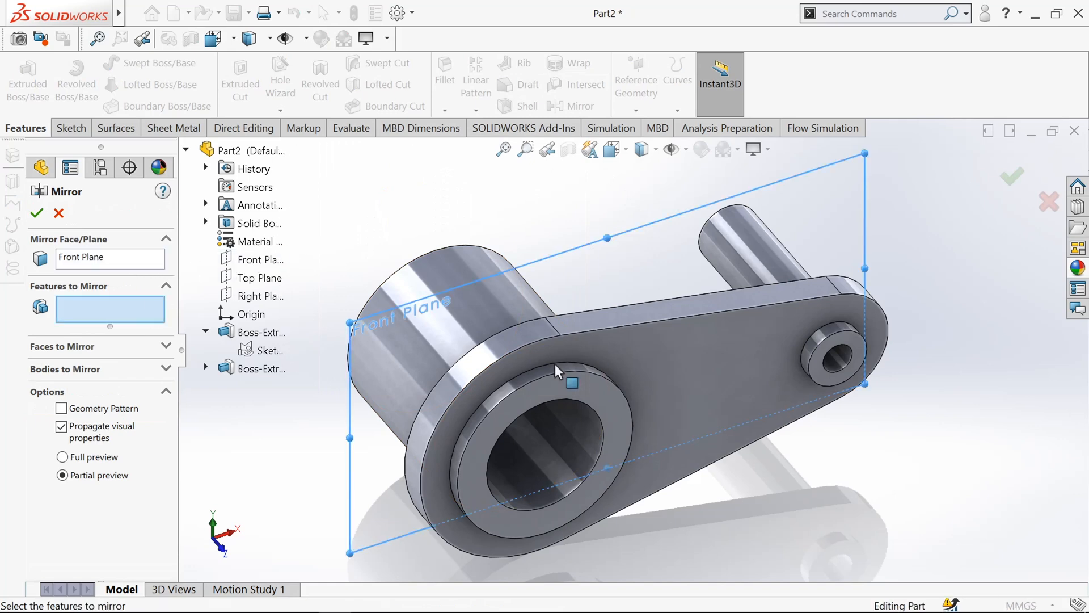
click(653, 333)
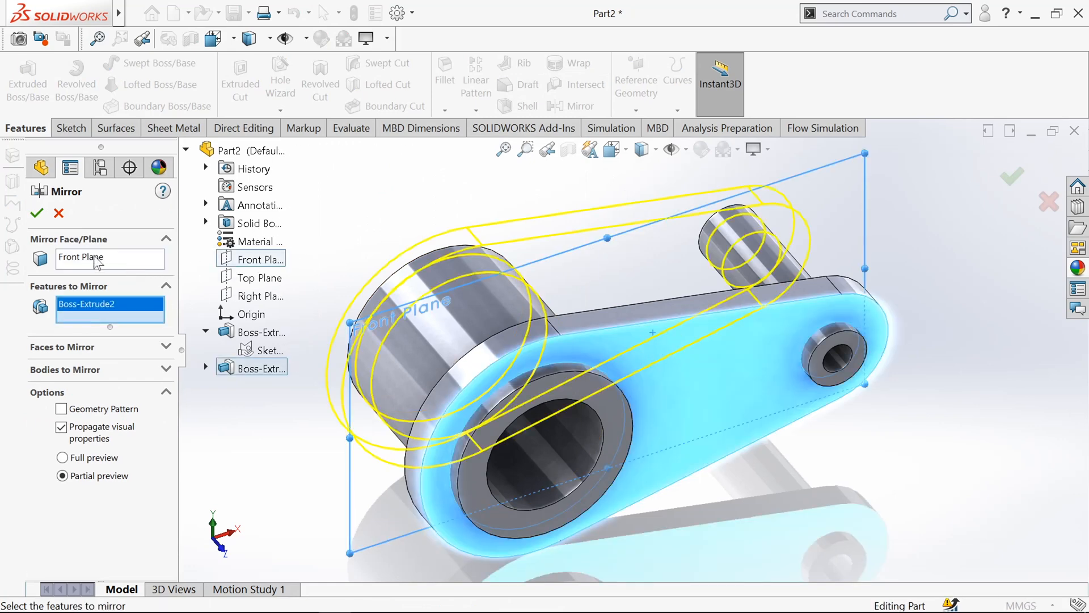
click(38, 218)
Start a Fillet with a radius of 2 mm
scroll(310, 270, down, 1)
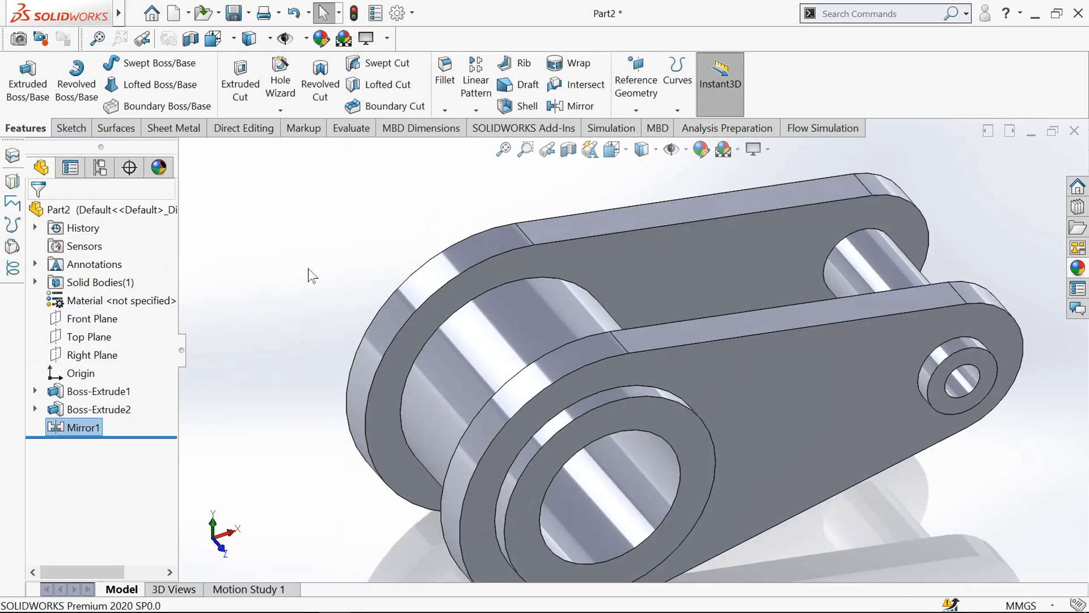
scroll(309, 269, up, 2)
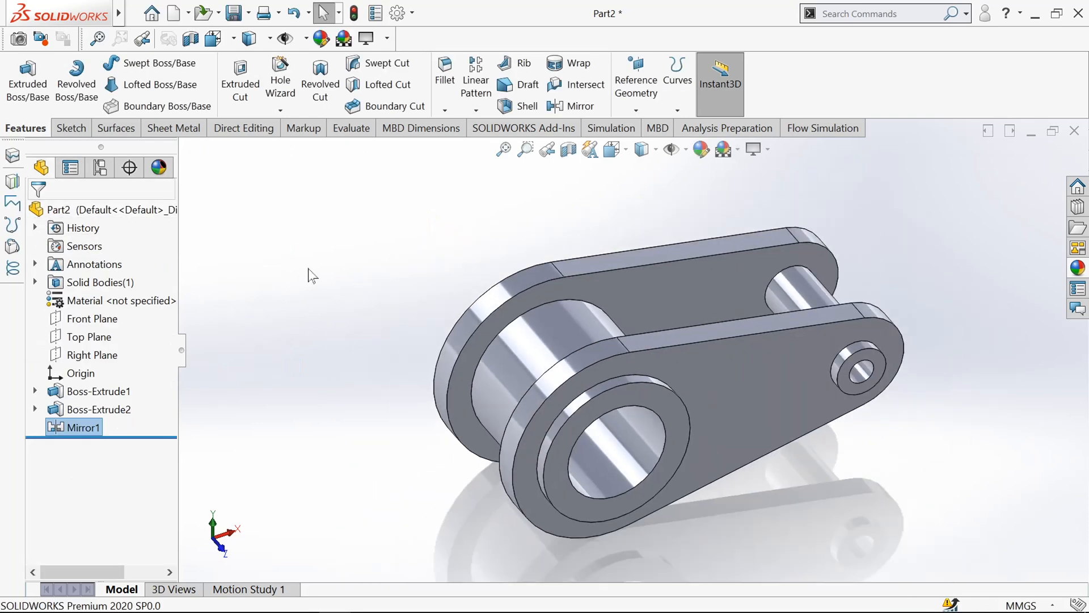
click(443, 91)
scroll(731, 404, down, 3)
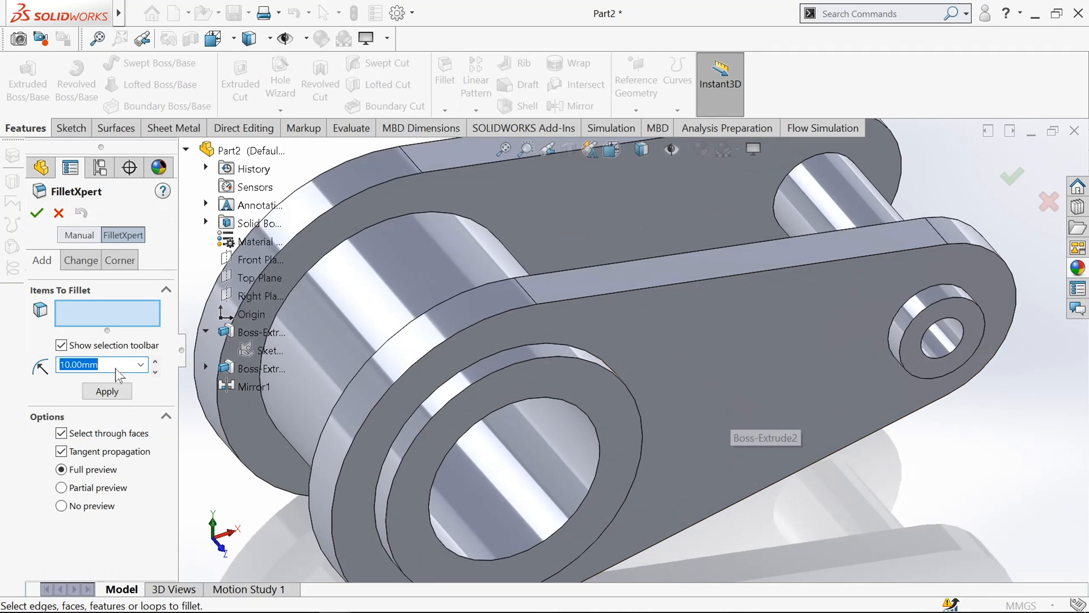
text(2)
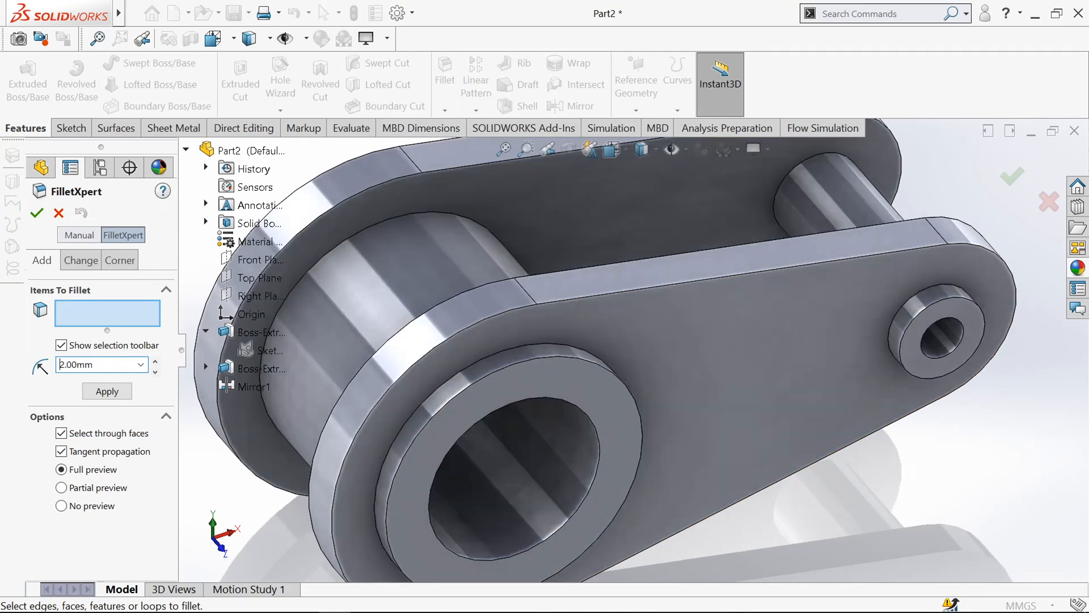
click(496, 353)
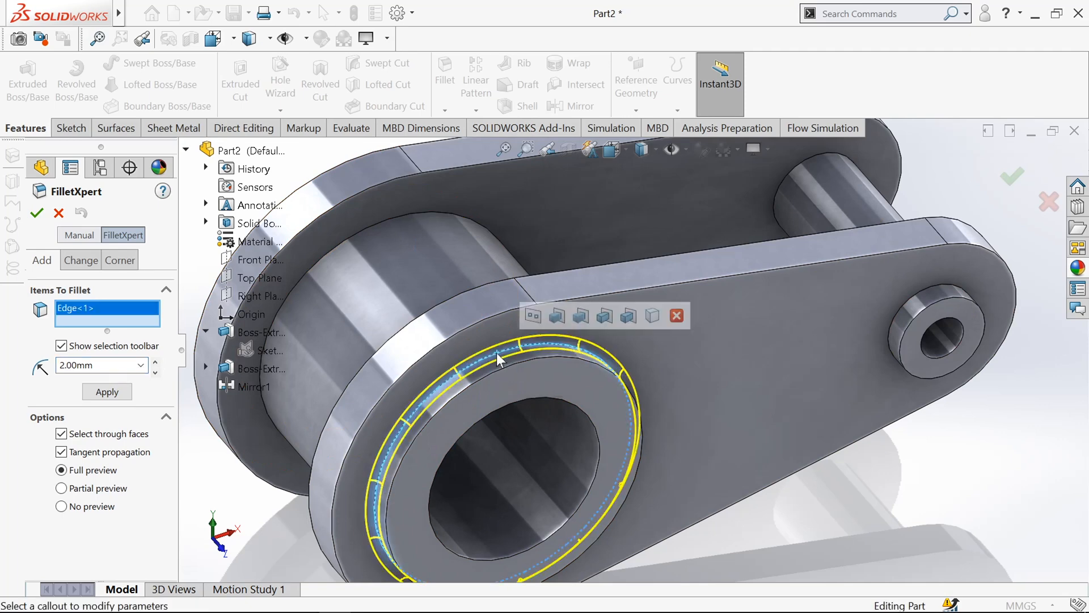
scroll(497, 353, up, 2)
click(557, 351)
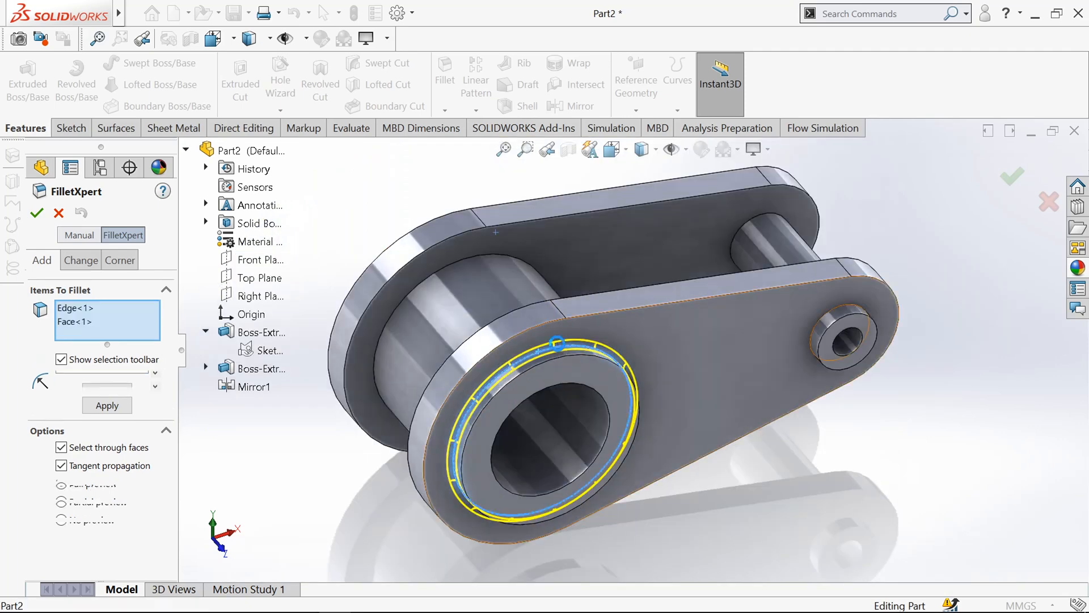
right_click(91, 319)
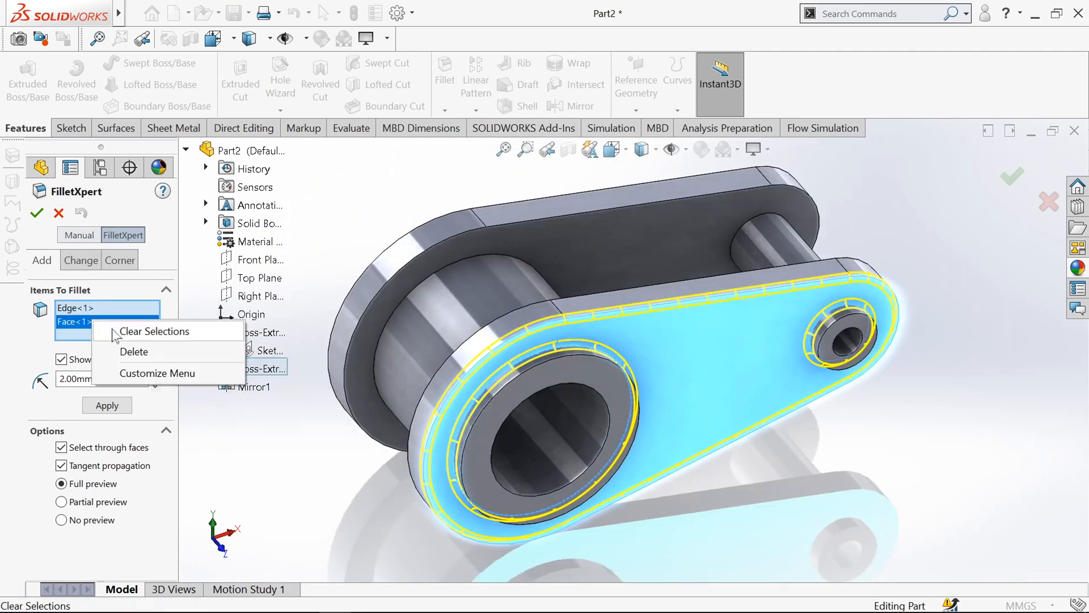
click(126, 350)
right_click(113, 315)
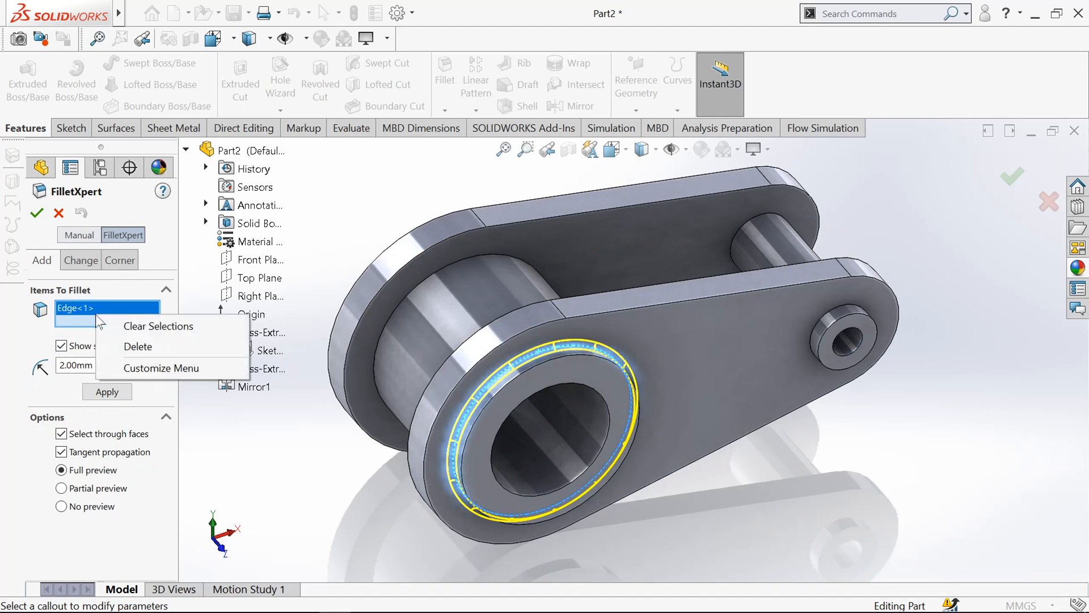
click(136, 323)
Fillet all eight circular edges where the two cylinders meet the link plates, selecting them from the large cylinder's outer junction edge
scroll(544, 341, down, 5)
click(543, 334)
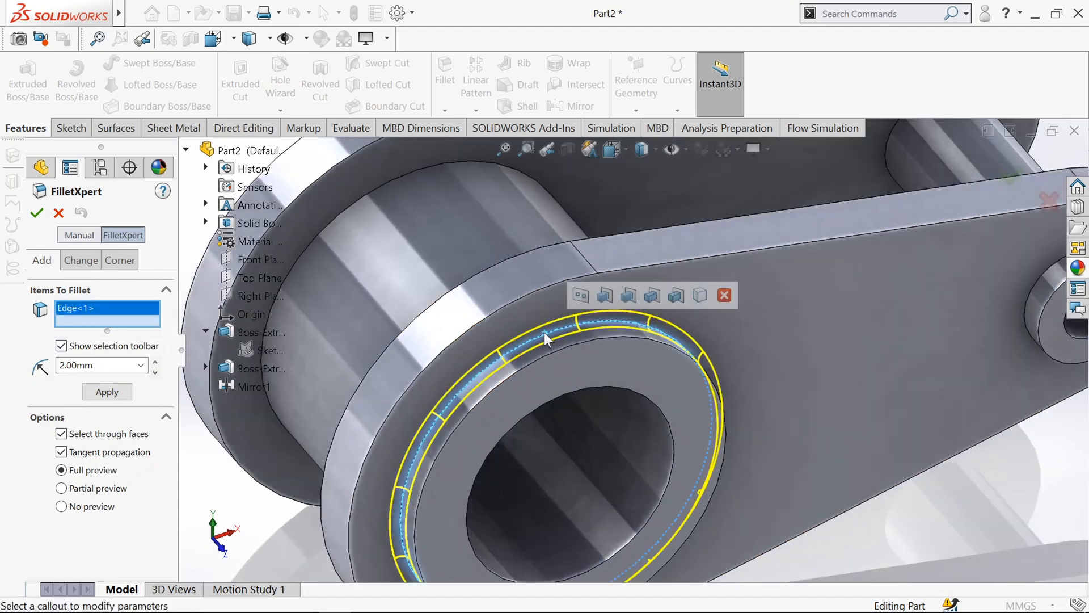
click(630, 296)
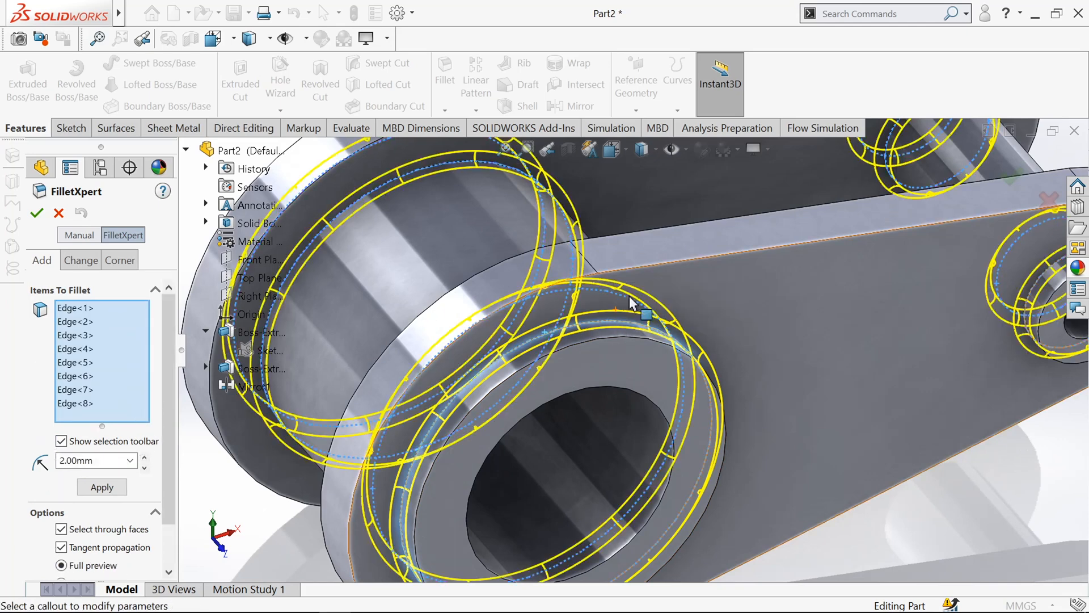
scroll(604, 345, up, 5)
scroll(605, 345, down, 2)
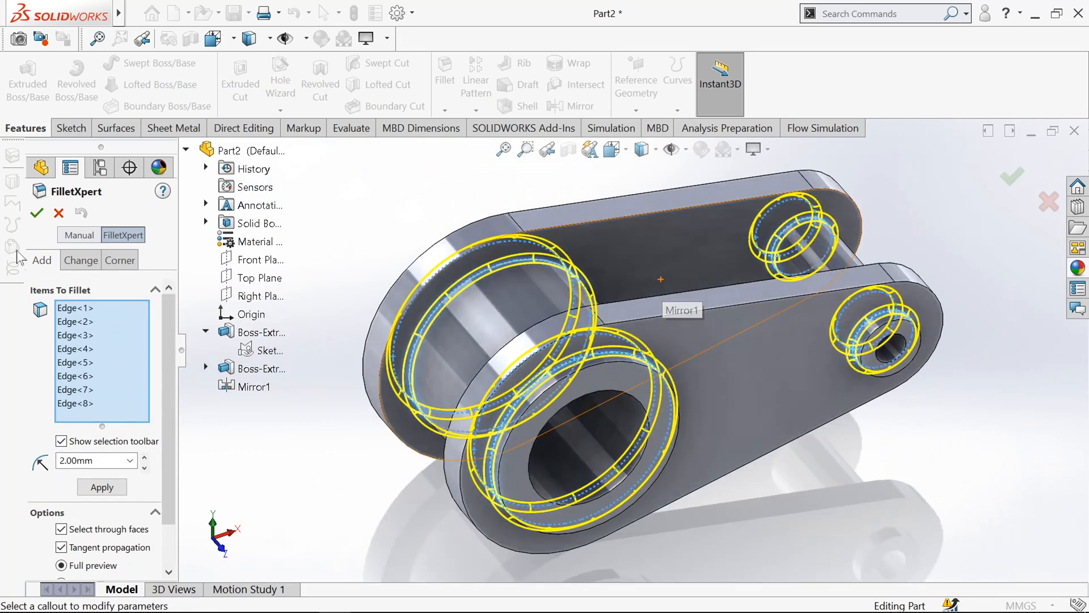
click(37, 212)
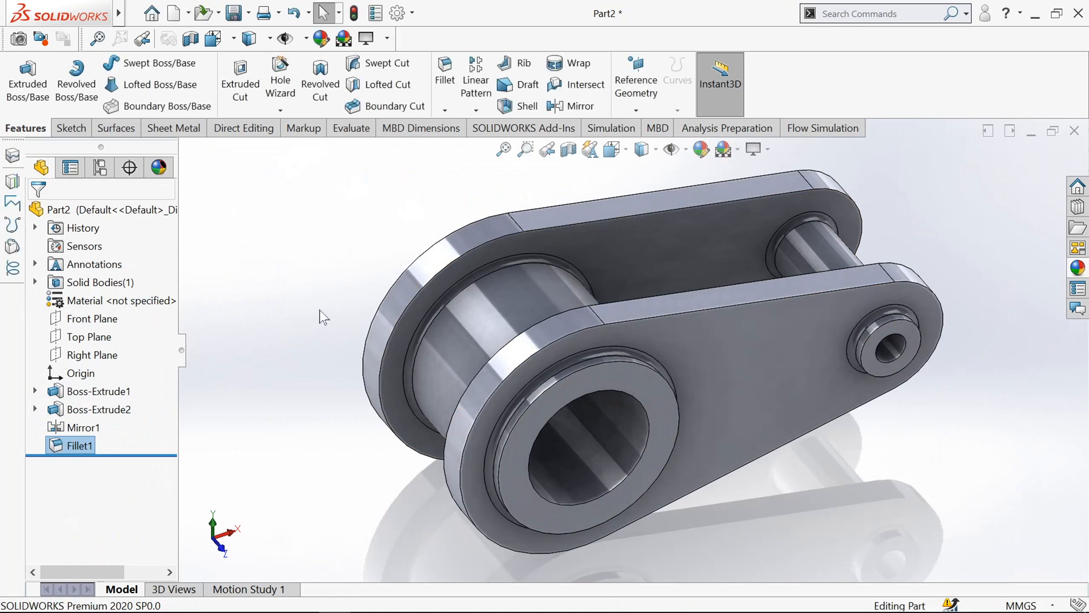
Change the model's display style to Shaded without edges
middle_drag(319, 310, 355, 294)
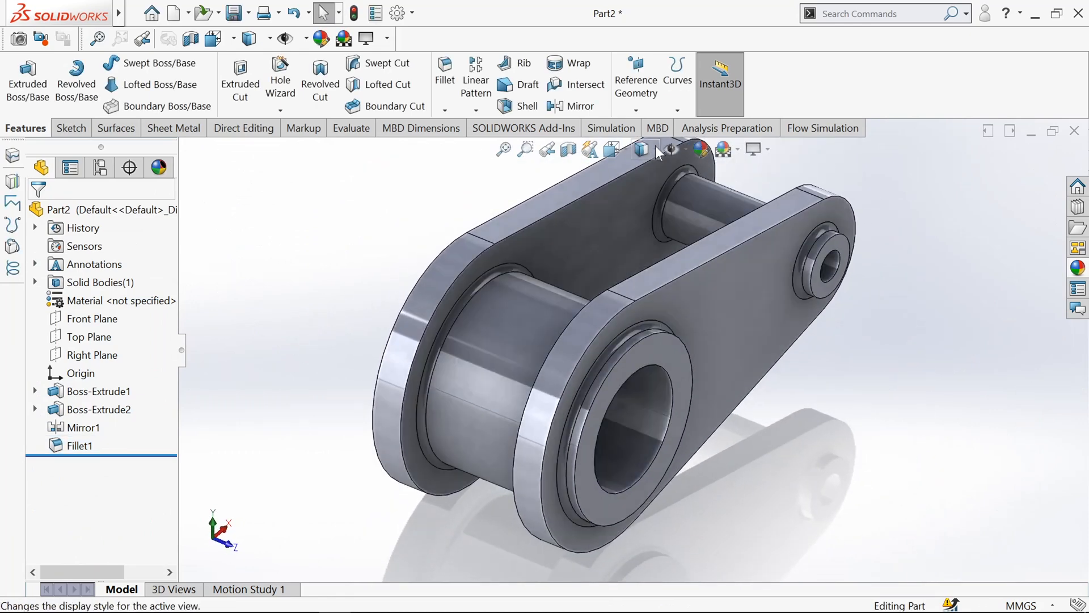
click(656, 149)
click(643, 199)
middle_drag(860, 360, 747, 311)
middle_drag(854, 304, 807, 325)
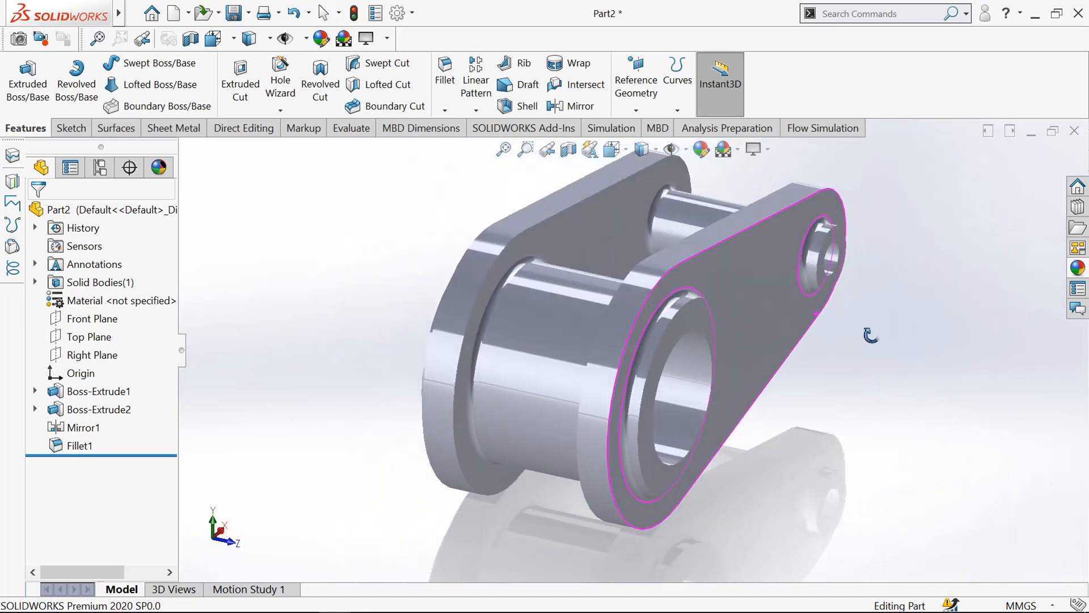